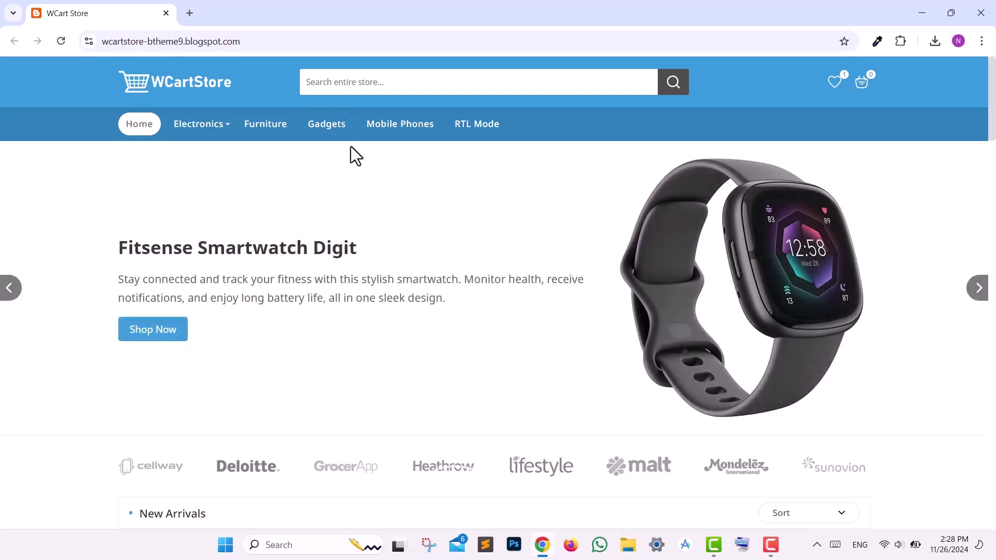
- Reload the store home page and search for 'Coffee maker' from the suggestions
{"action": "left_click", "coordinate": [180, 89]}
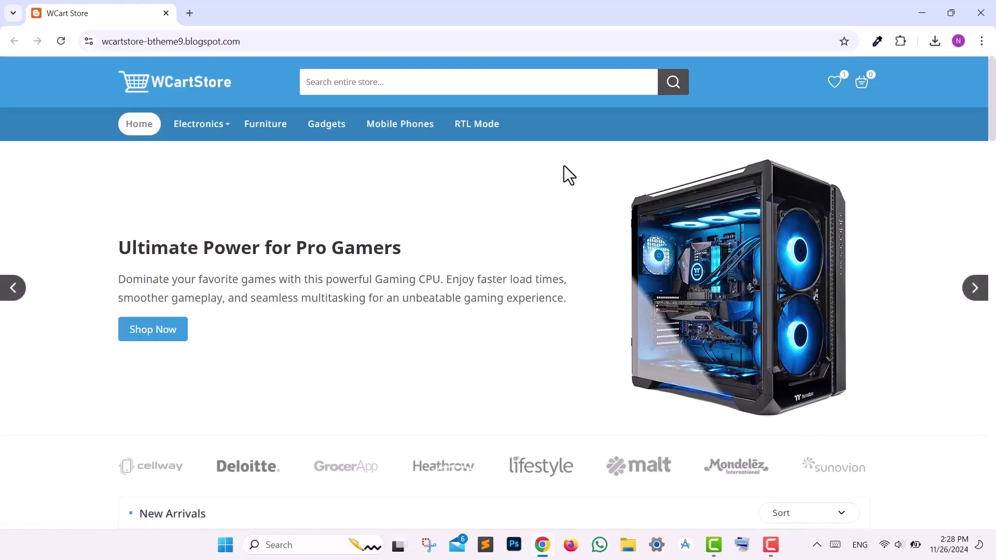
{"action": "left_click", "coordinate": [408, 83]}
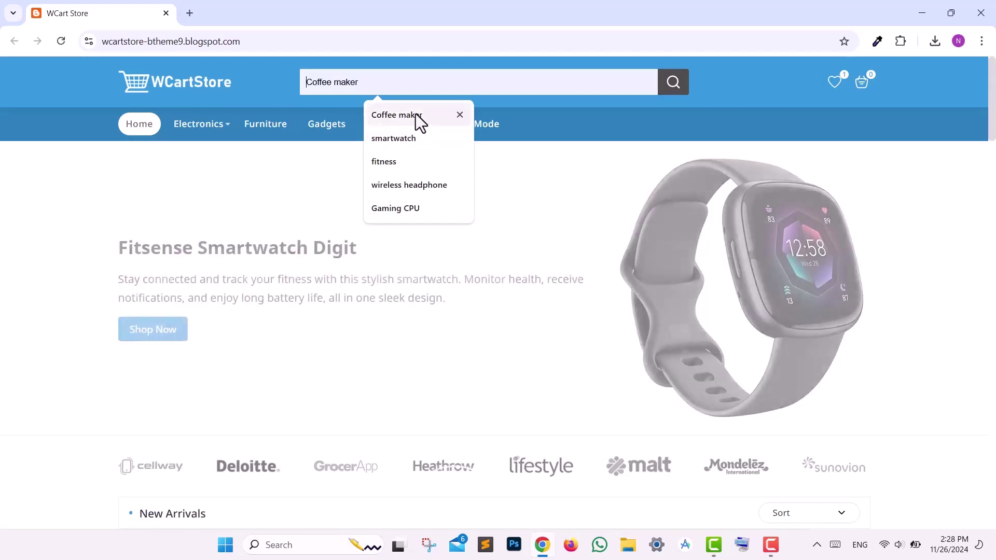
{"action": "left_click", "coordinate": [416, 116]}
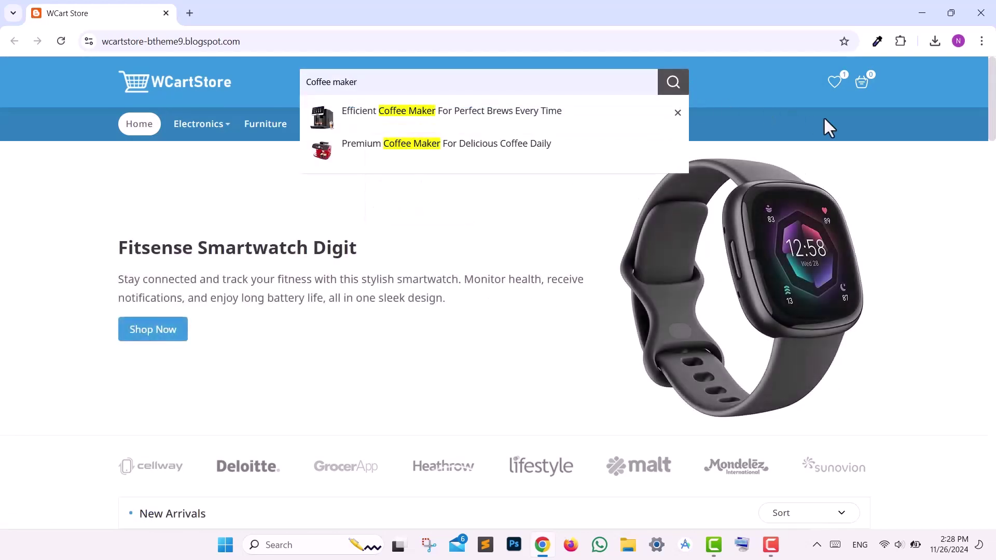
{"action": "left_click_drag", "start_coordinate": [992, 122], "coordinate": [992, 180]}
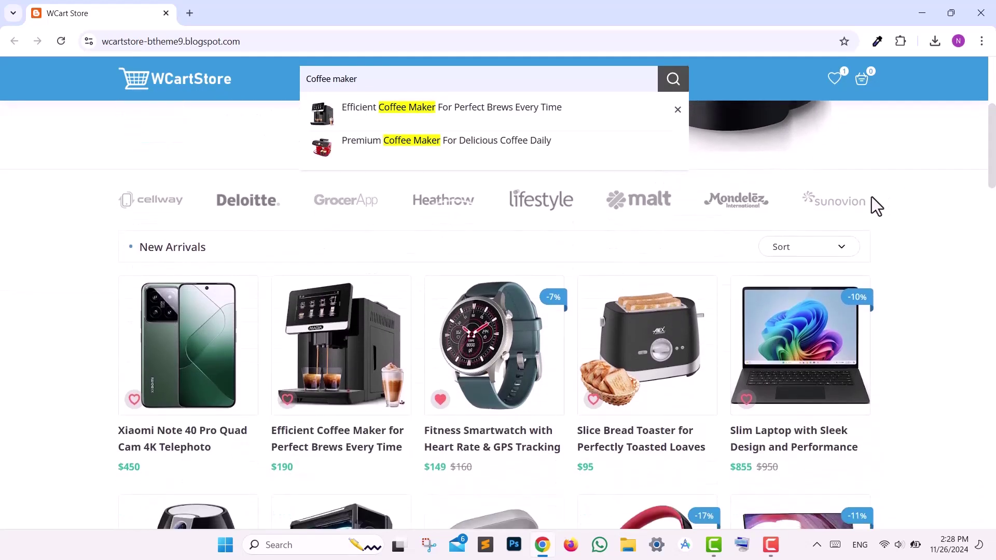
- Sort the new arrivals by Price: Highest and close the live search results
{"action": "left_click", "coordinate": [807, 250]}
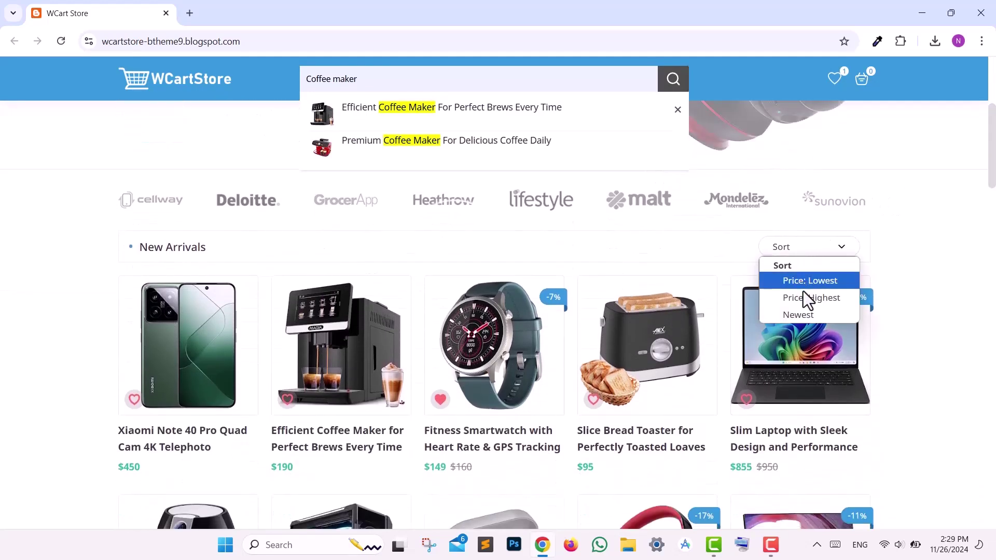
{"action": "left_click", "coordinate": [805, 294]}
{"action": "left_click_drag", "start_coordinate": [993, 171], "coordinate": [930, 240]}
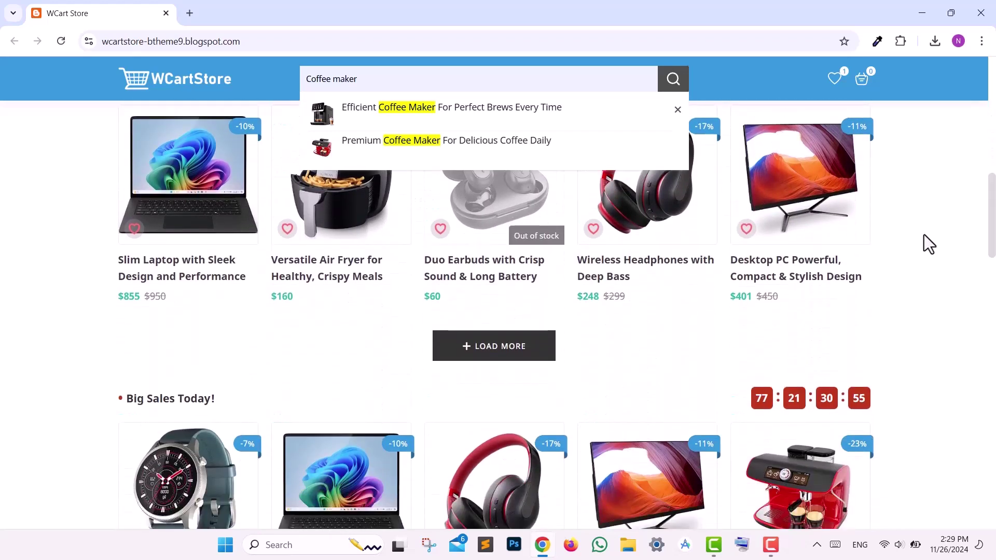
{"action": "left_click", "coordinate": [677, 110]}
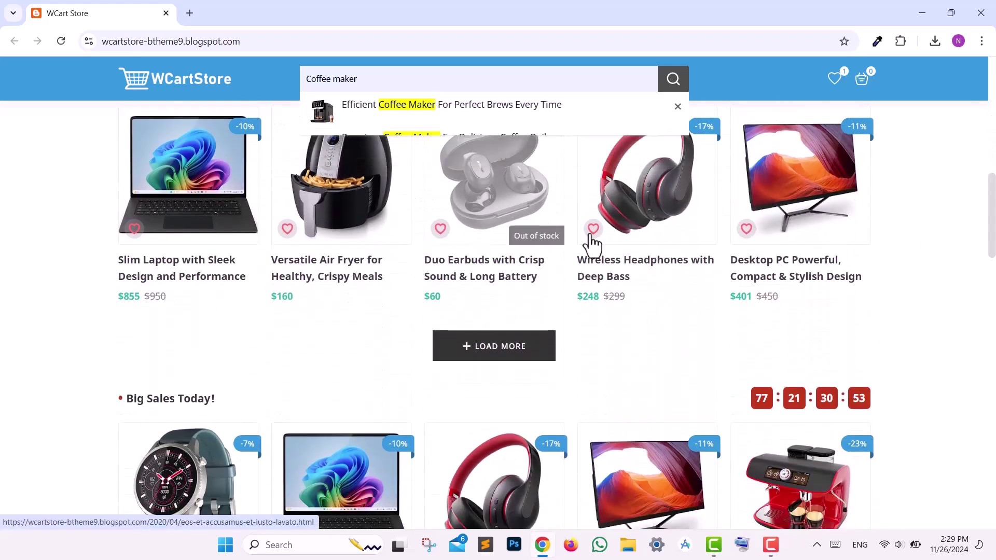
- Load more new arrival products and scroll through them
{"action": "left_click", "coordinate": [525, 344]}
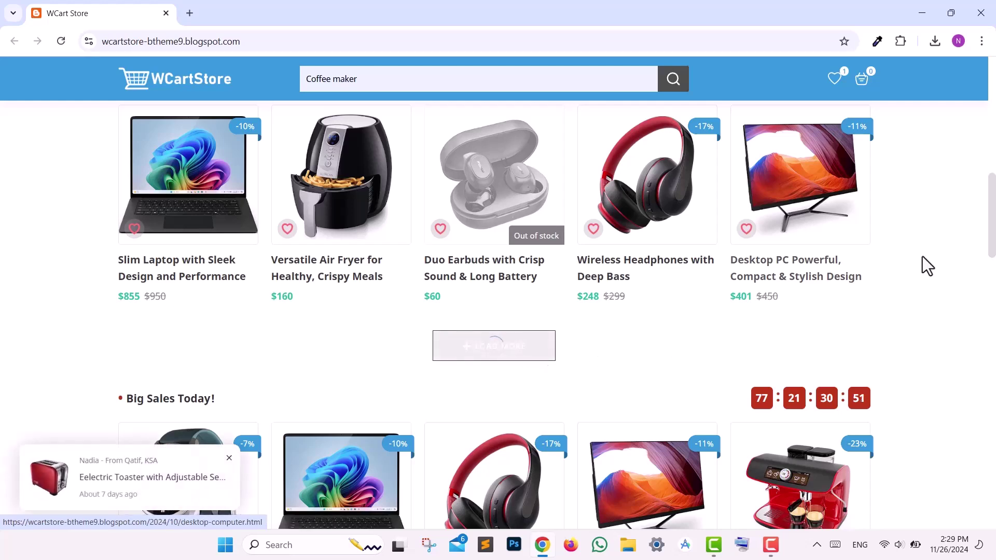
{"action": "scroll", "coordinate": [994, 249], "scroll_direction": "down", "scroll_amount": 3}
{"action": "left_click_drag", "start_coordinate": [994, 267], "coordinate": [994, 372]}
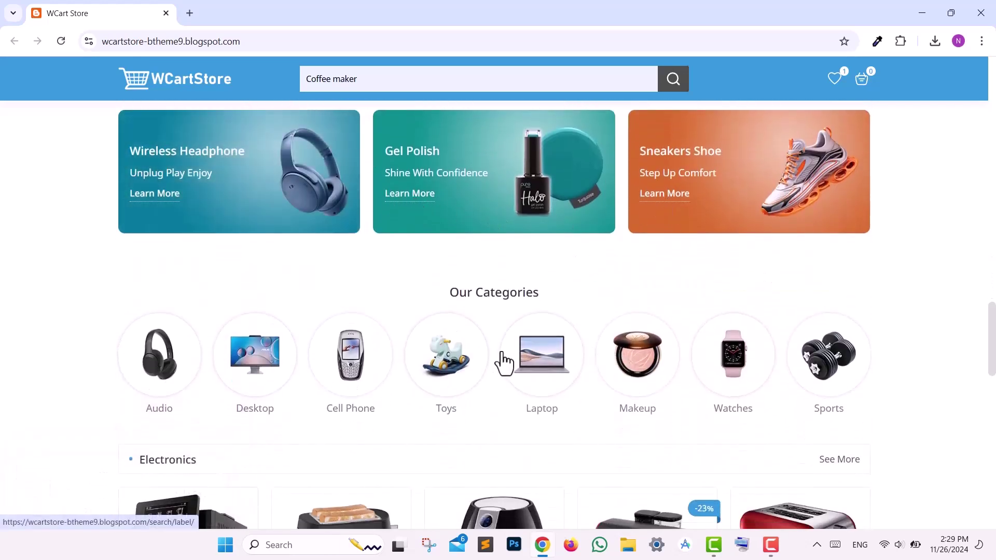
{"action": "left_click_drag", "start_coordinate": [993, 353], "coordinate": [994, 506]}
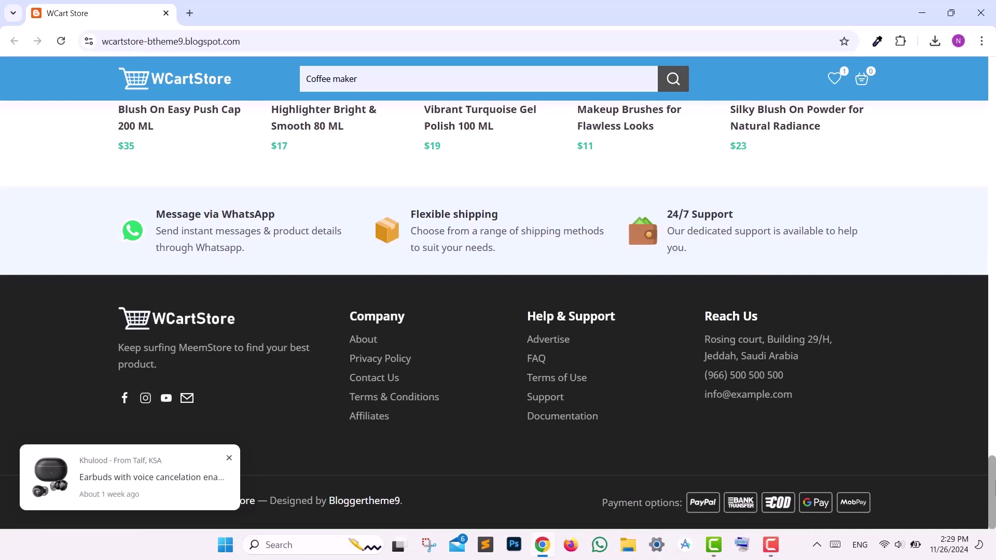
{"action": "scroll", "coordinate": [718, 282], "scroll_direction": "up", "scroll_amount": 15}
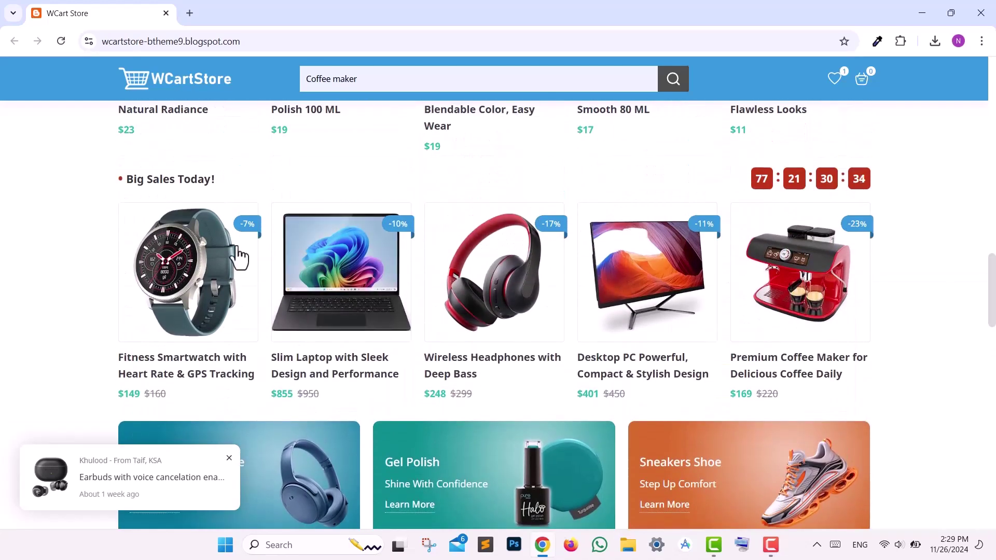
- Add the Fitness Smartwatch with 64 GB storage to the cart
{"action": "left_click", "coordinate": [242, 240]}
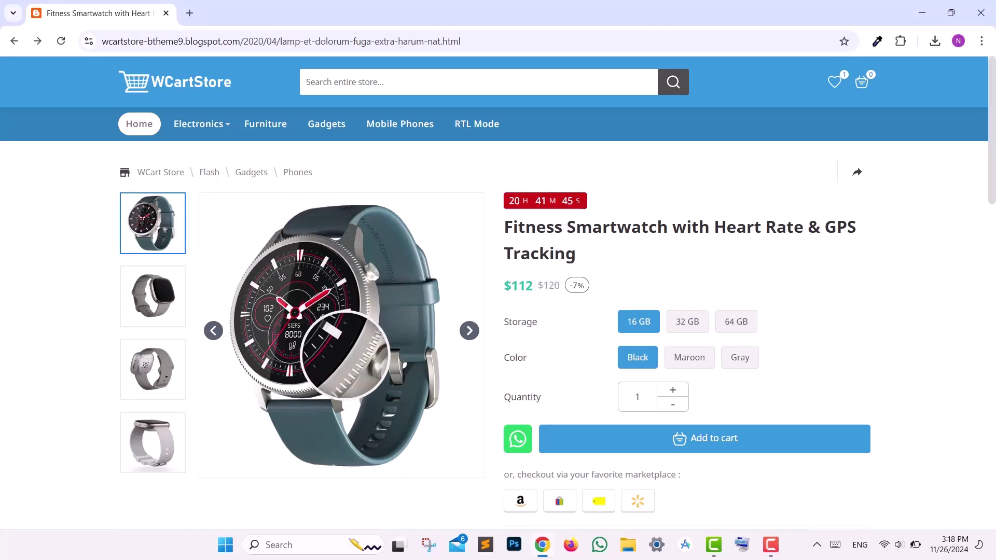
{"action": "left_click", "coordinate": [692, 324]}
{"action": "left_click", "coordinate": [732, 327]}
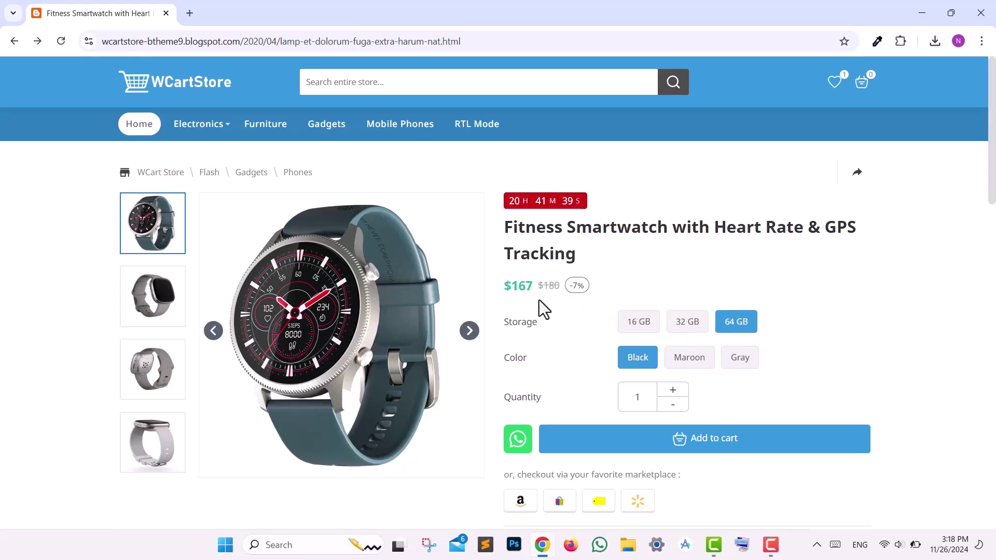
{"action": "left_click", "coordinate": [683, 445]}
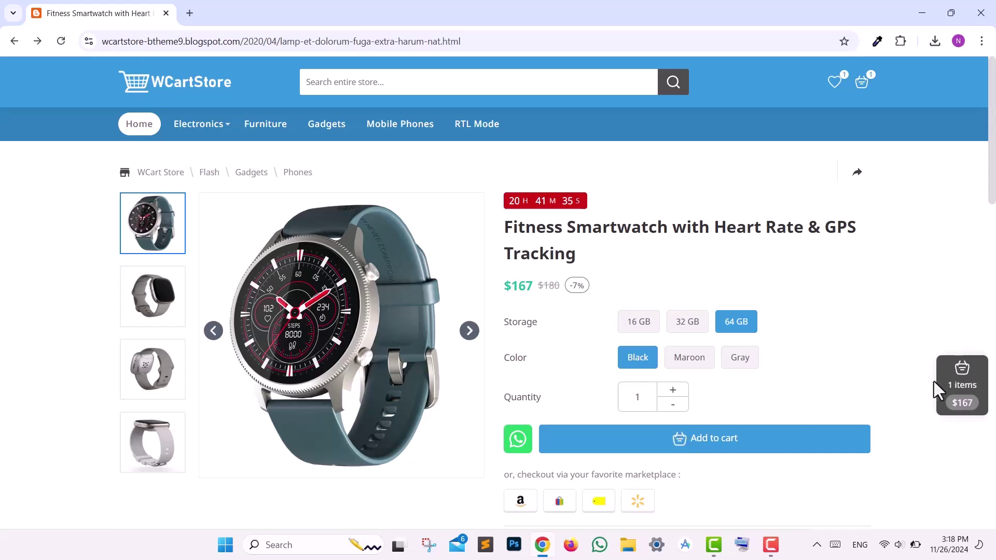
- In the full cart, set the payment option to Cash on Delivery (COD)
{"action": "left_click", "coordinate": [941, 385]}
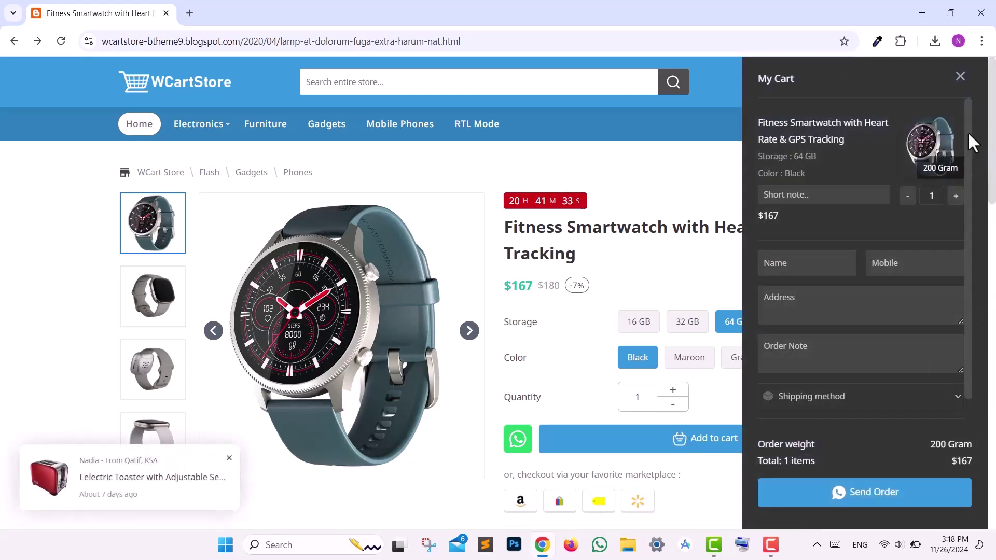
{"action": "scroll", "coordinate": [954, 171], "scroll_direction": "down", "scroll_amount": 1}
{"action": "left_click", "coordinate": [830, 402]}
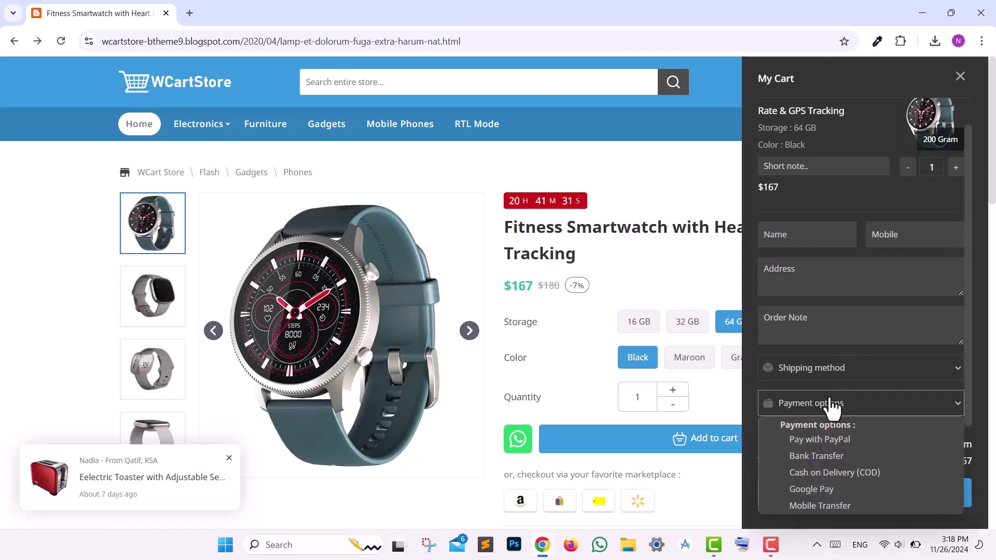
{"action": "left_click", "coordinate": [823, 433]}
{"action": "scroll", "coordinate": [819, 423], "scroll_direction": "down", "scroll_amount": 1}
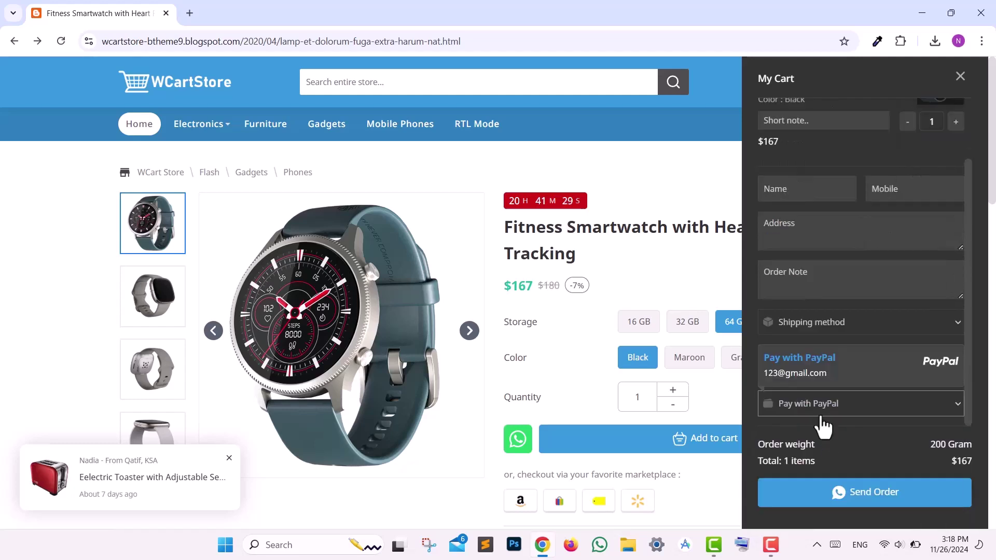
{"action": "left_click", "coordinate": [823, 412]}
{"action": "left_click", "coordinate": [823, 473]}
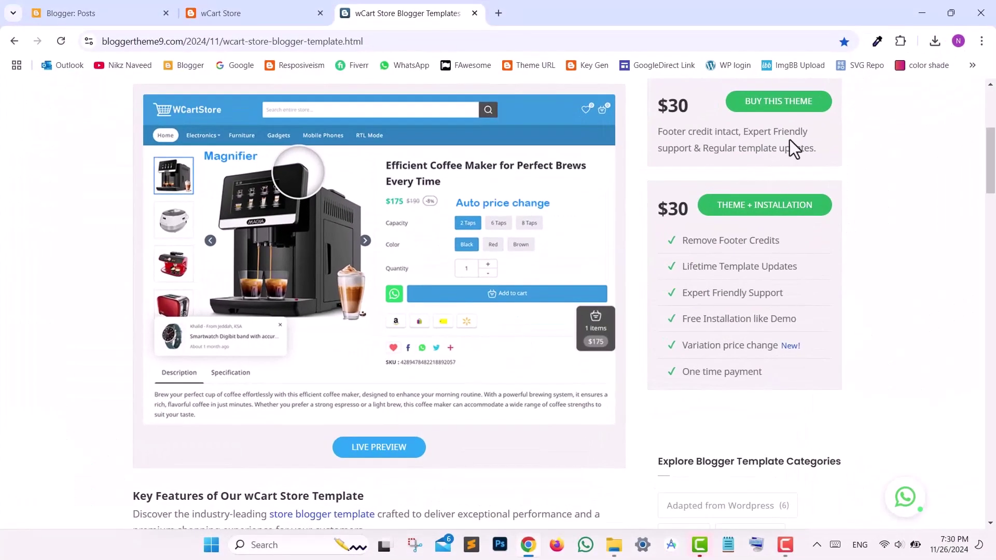
- Scroll the wCart Store Blogger template page on bloggertheme9.com
{"action": "left_click_drag", "start_coordinate": [991, 174], "coordinate": [993, 148]}
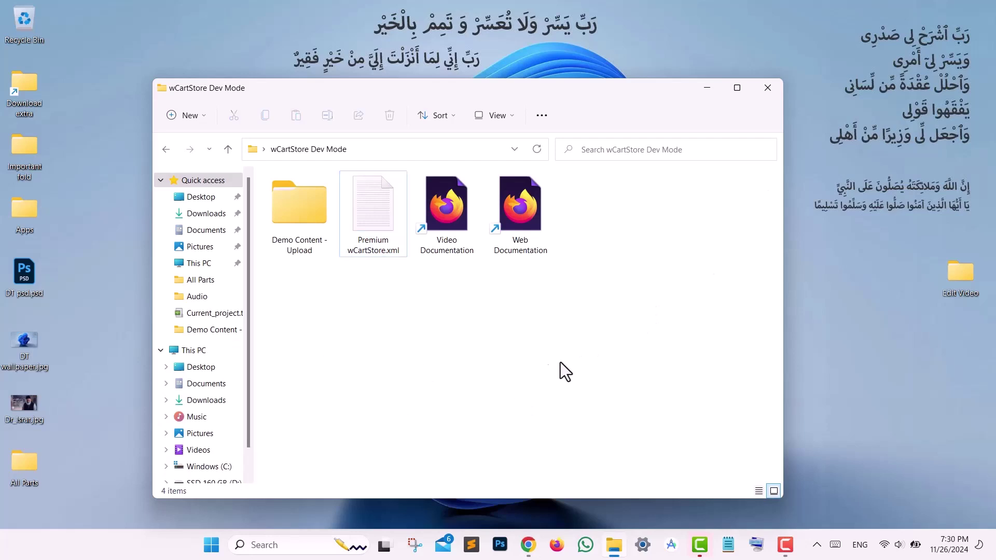
- Open Premium wCartStore.xml in Notepad
{"action": "right_click", "coordinate": [359, 212]}
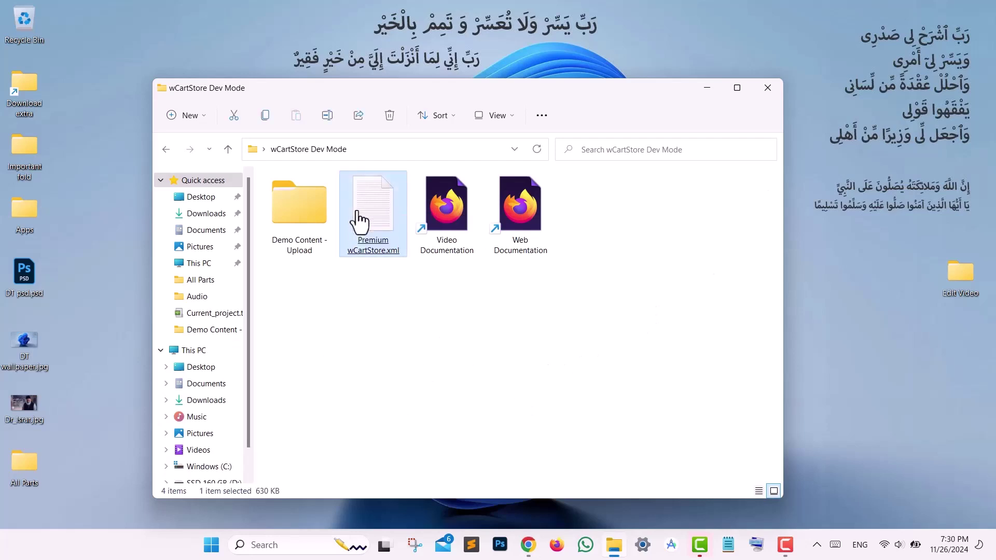
{"action": "mouse_move", "coordinate": [494, 283]}
{"action": "left_click", "coordinate": [596, 318]}
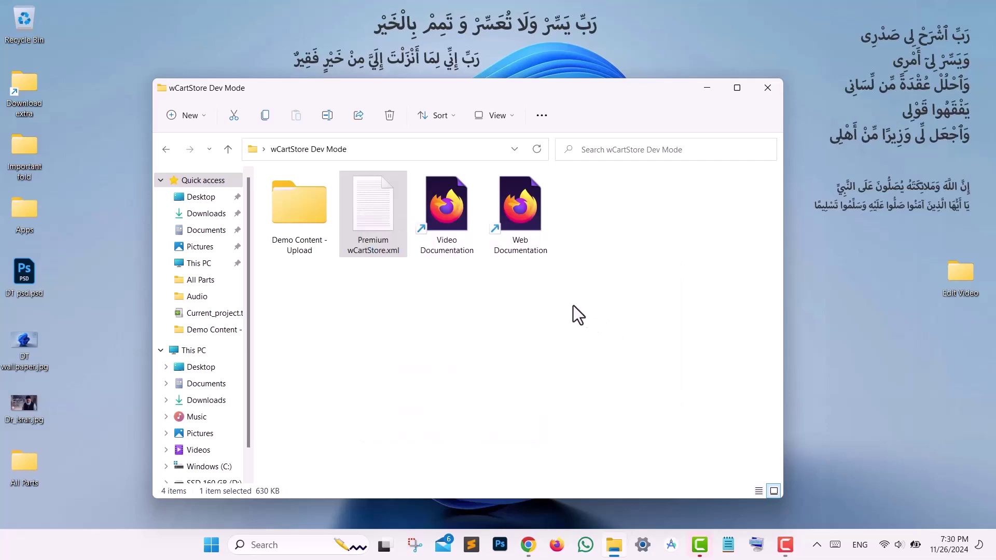
- Copy the entire template code and go to the blog's Theme page in Blogger
{"action": "key", "text": "ctrl+a"}
{"action": "right_click", "coordinate": [551, 296]}
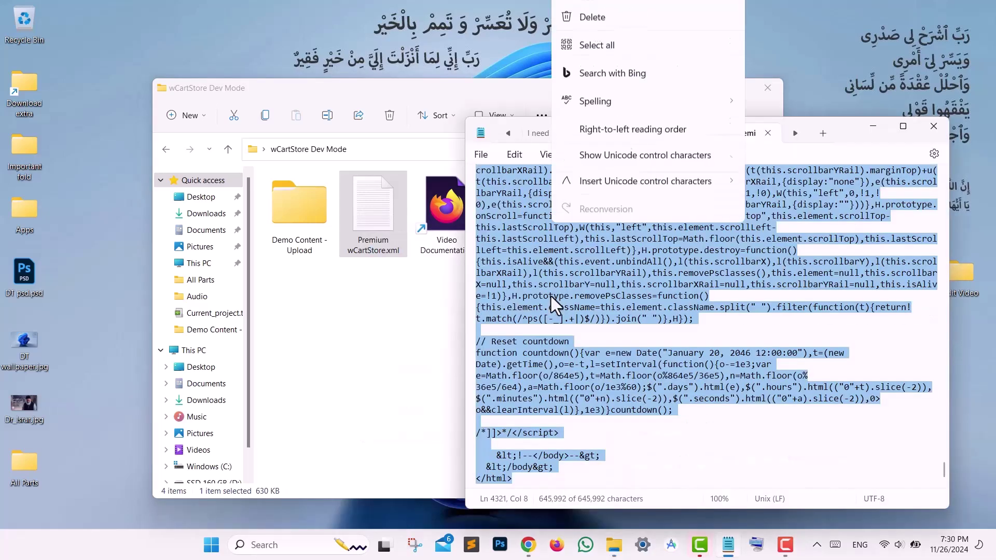
{"action": "left_click", "coordinate": [632, 62]}
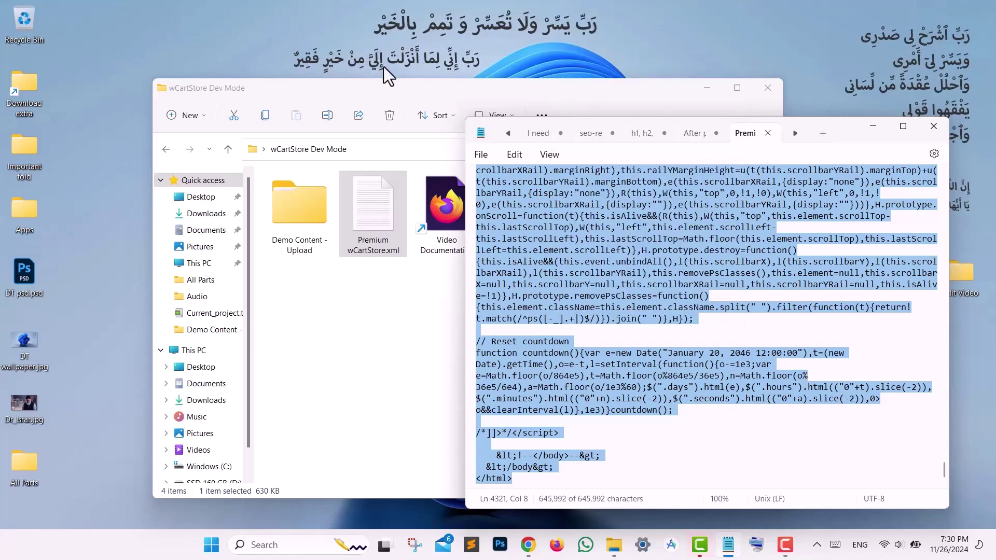
{"action": "key", "text": "alt+Tab"}
{"action": "left_click", "coordinate": [79, 418]}
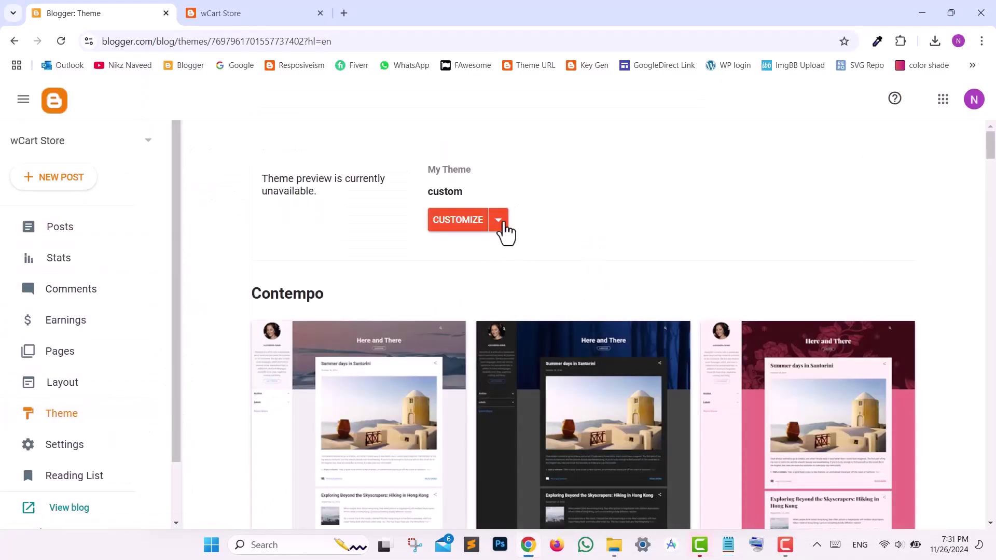
- In Edit HTML, replace the existing theme code with the pasted wCartStore template
{"action": "left_click", "coordinate": [499, 222]}
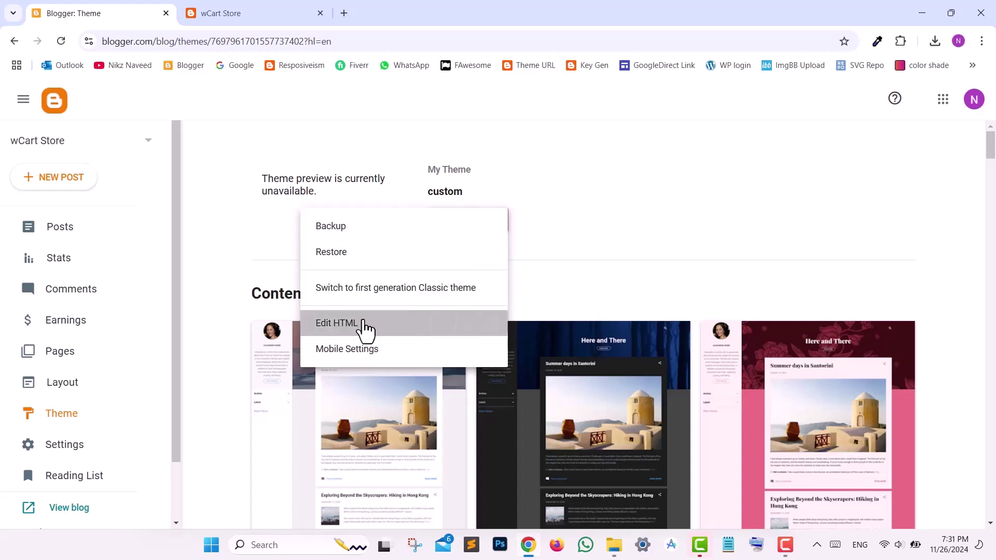
{"action": "left_click", "coordinate": [370, 331]}
{"action": "key", "text": "BackSpace"}
{"action": "right_click", "coordinate": [322, 267]}
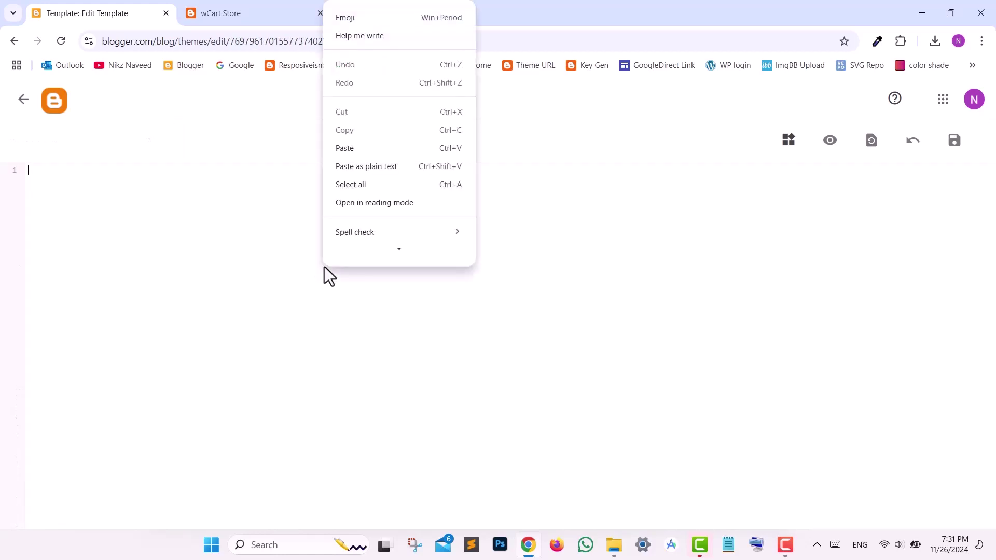
{"action": "left_click", "coordinate": [393, 148]}
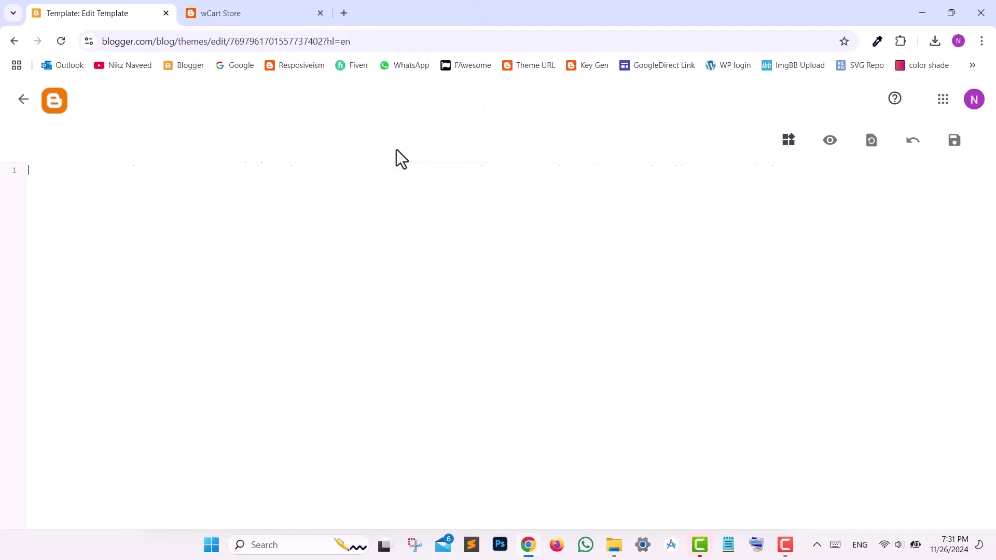
- Save the new theme HTML and go to the blog's Settings
{"action": "left_click", "coordinate": [954, 140]}
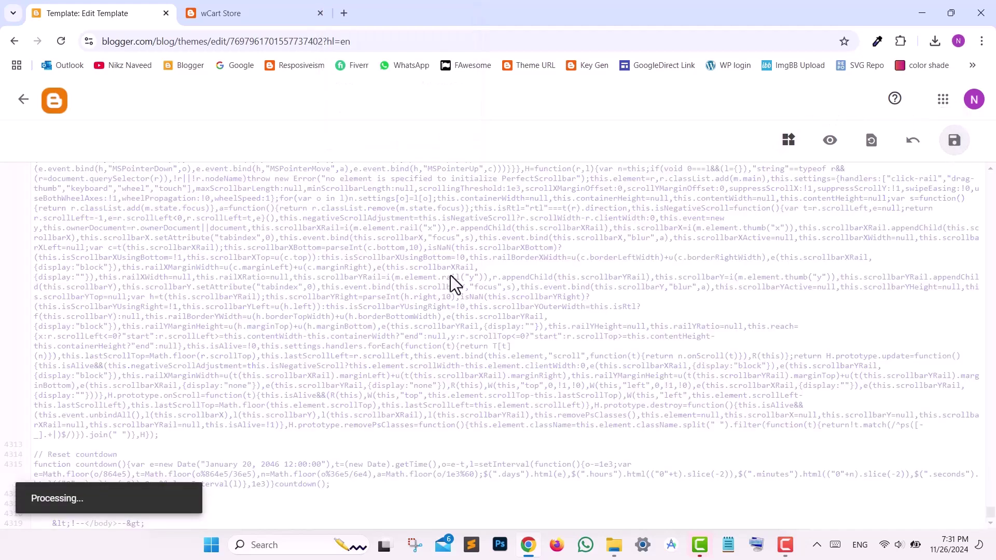
{"action": "key", "text": "alt+Left"}
{"action": "left_click", "coordinate": [124, 456]}
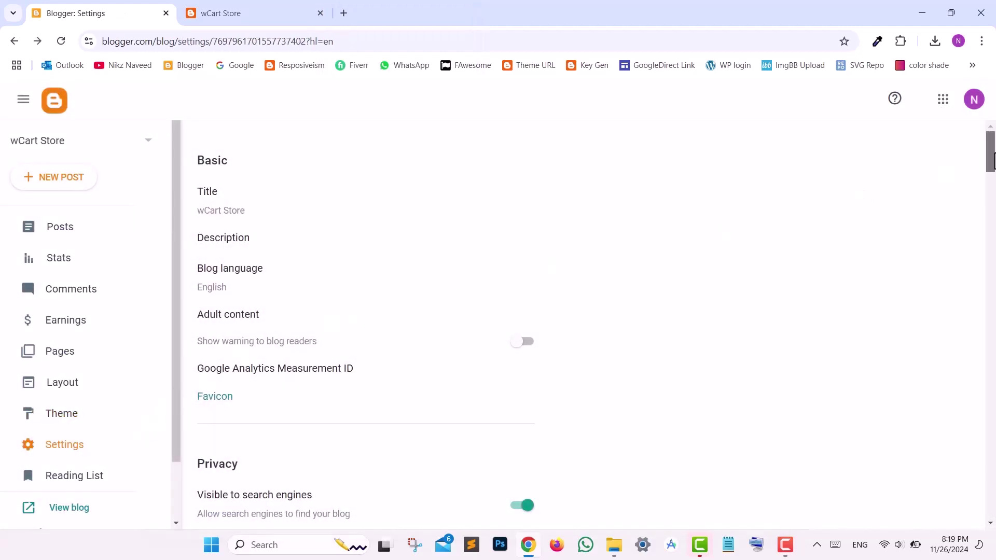
- Open the Posts section's Post template (optional) field and bring up the wCartStore Dev Mode folder
{"action": "left_click_drag", "start_coordinate": [992, 155], "coordinate": [993, 270]}
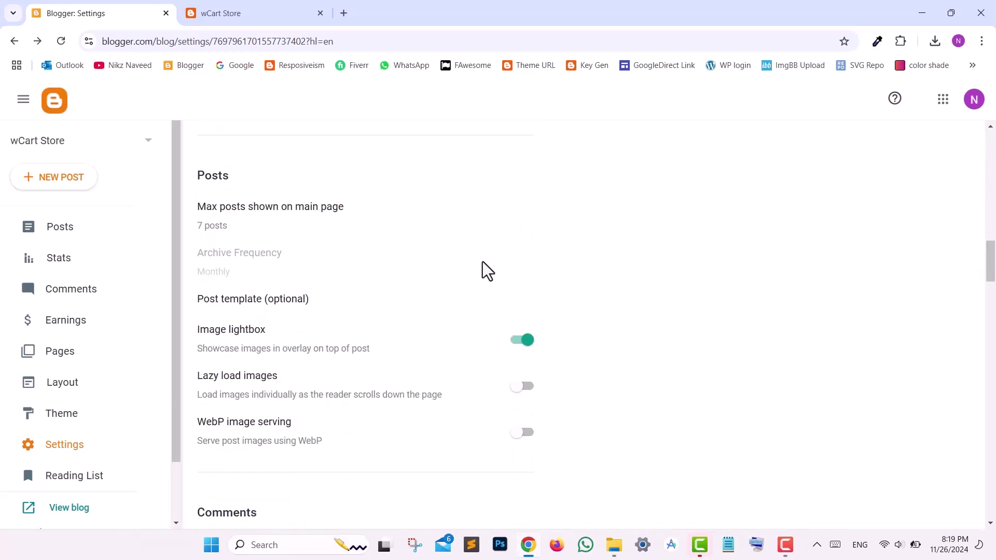
{"action": "left_click", "coordinate": [284, 308]}
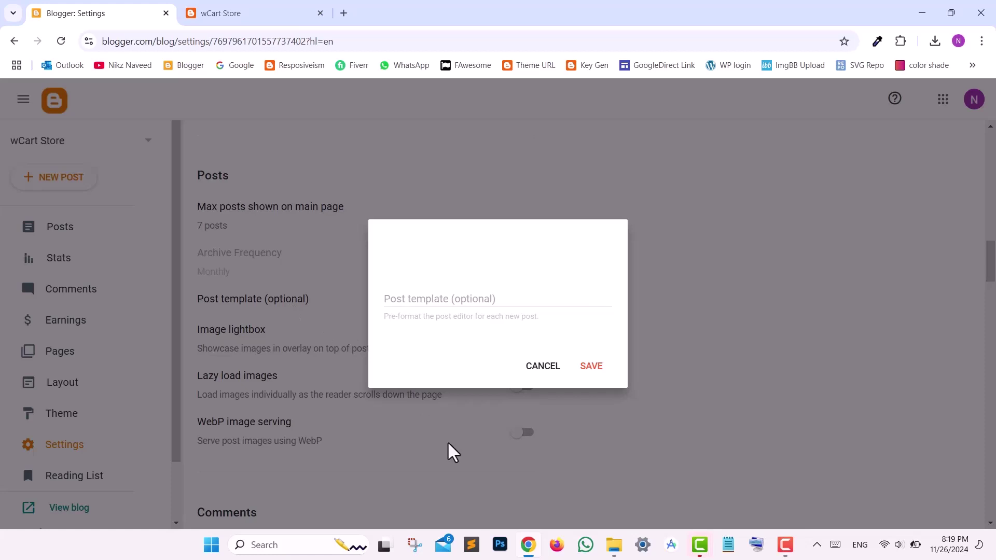
{"action": "left_click", "coordinate": [613, 551]}
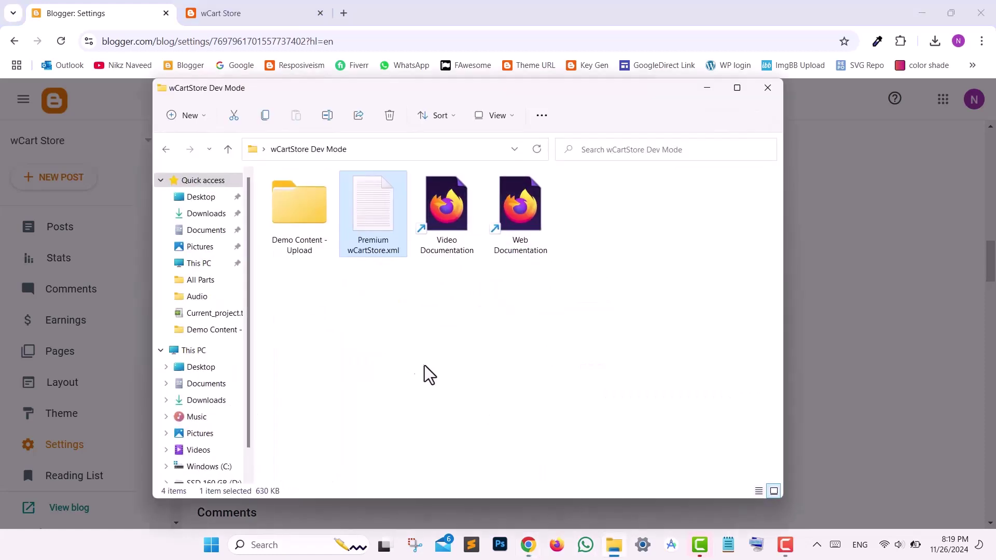
- Copy all of Post_Template.txt from the Demo Content - Upload folder in Notepad
{"action": "double_click", "coordinate": [313, 229]}
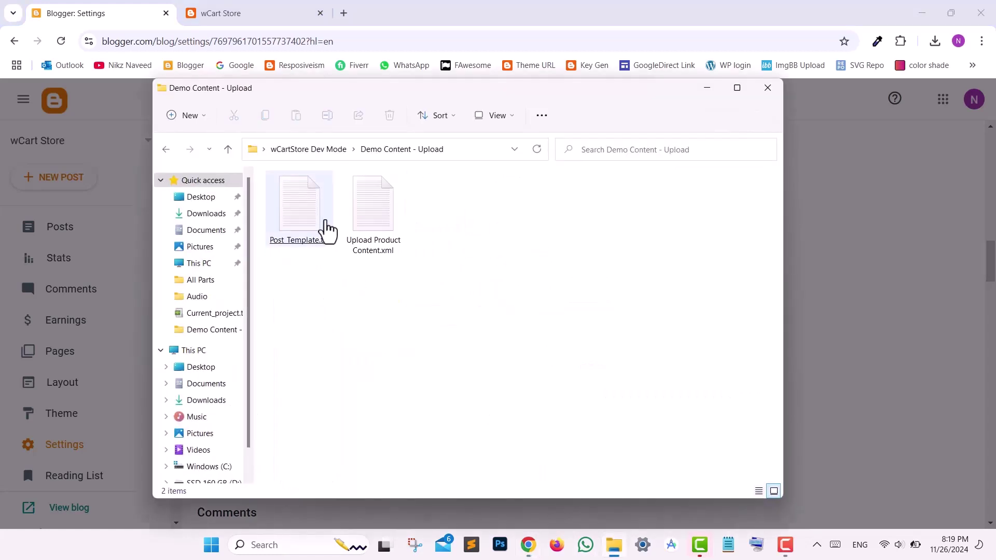
{"action": "double_click", "coordinate": [327, 244]}
{"action": "key", "text": "ctrl+a"}
{"action": "right_click", "coordinate": [548, 309]}
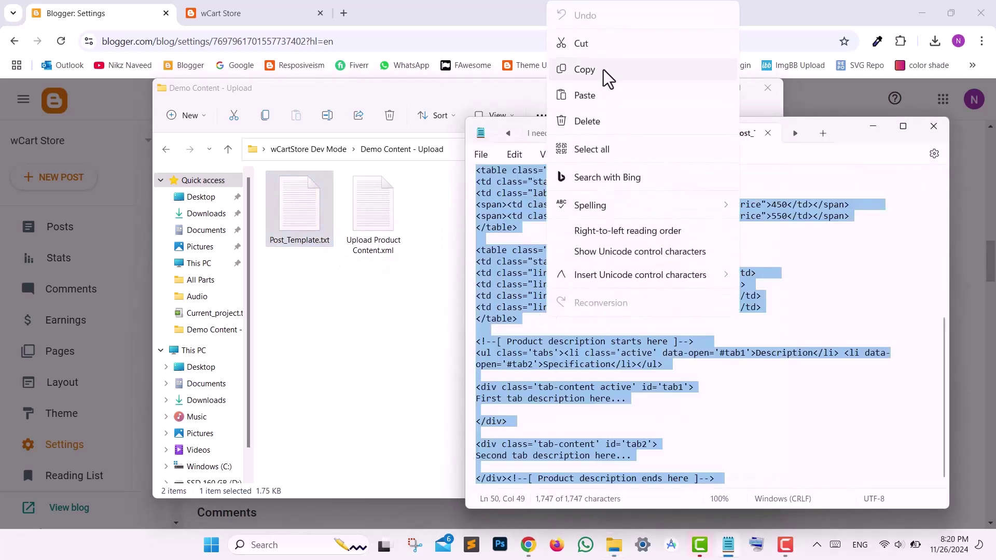
{"action": "left_click", "coordinate": [585, 70]}
- Paste the code into Blogger's Post template field and save
{"action": "left_click", "coordinate": [476, 5]}
{"action": "left_click", "coordinate": [434, 298]}
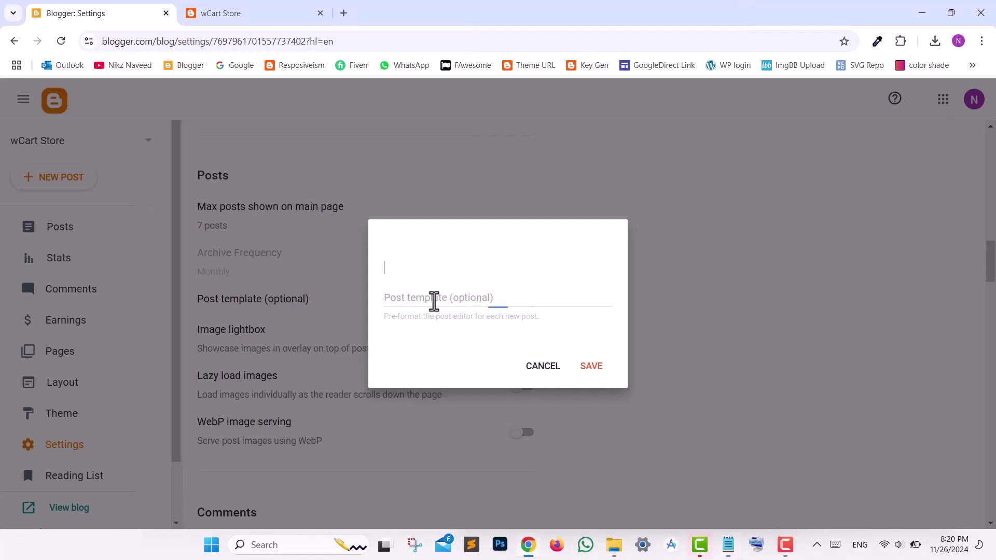
{"action": "key", "text": "ctrl+v"}
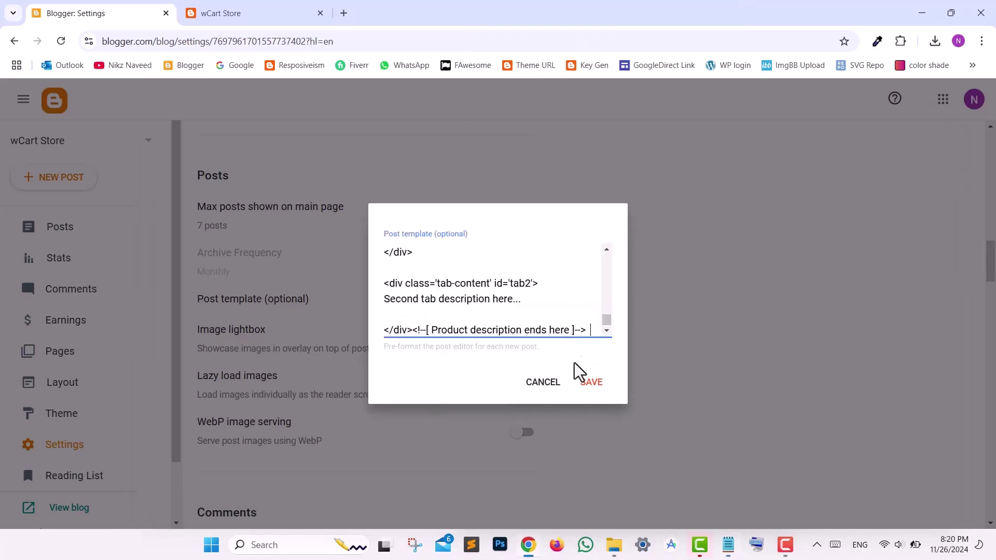
{"action": "left_click", "coordinate": [582, 388]}
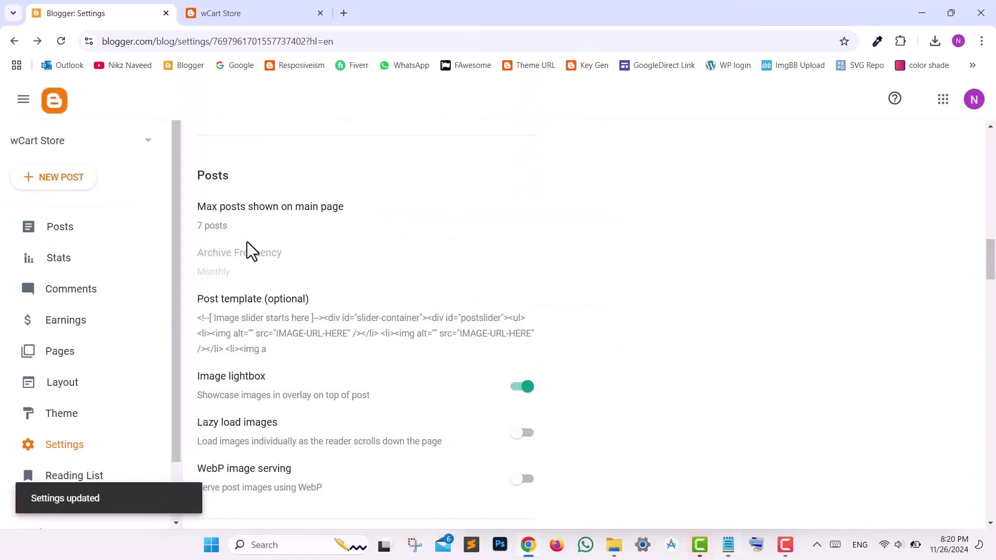
- Change Max posts shown on main page from 7 to 10 and save it
{"action": "left_click", "coordinate": [224, 212]}
{"action": "left_click_drag", "start_coordinate": [391, 271], "coordinate": [369, 285]}
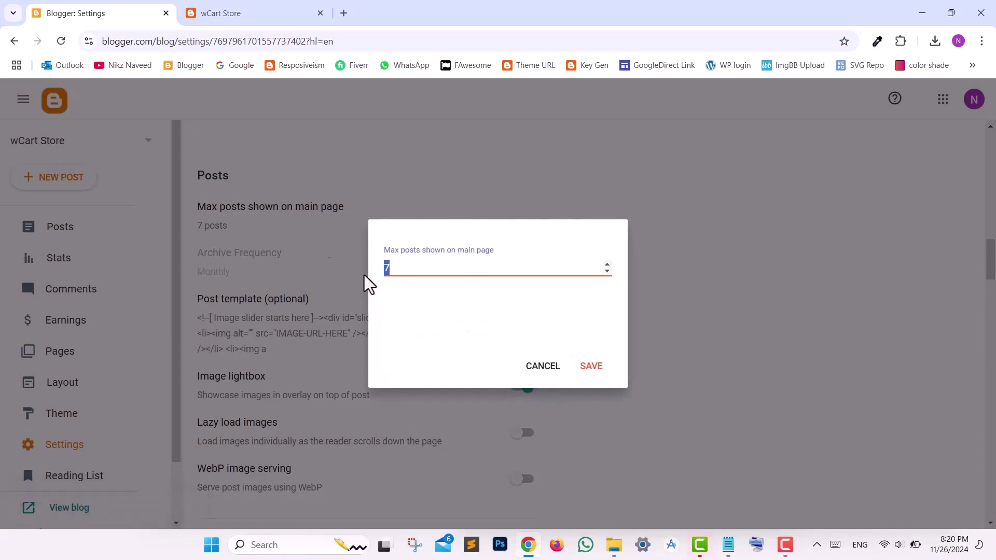
{"action": "type", "text": "10"}
{"action": "left_click", "coordinate": [591, 367]}
{"action": "left_click_drag", "start_coordinate": [989, 266], "coordinate": [993, 469]}
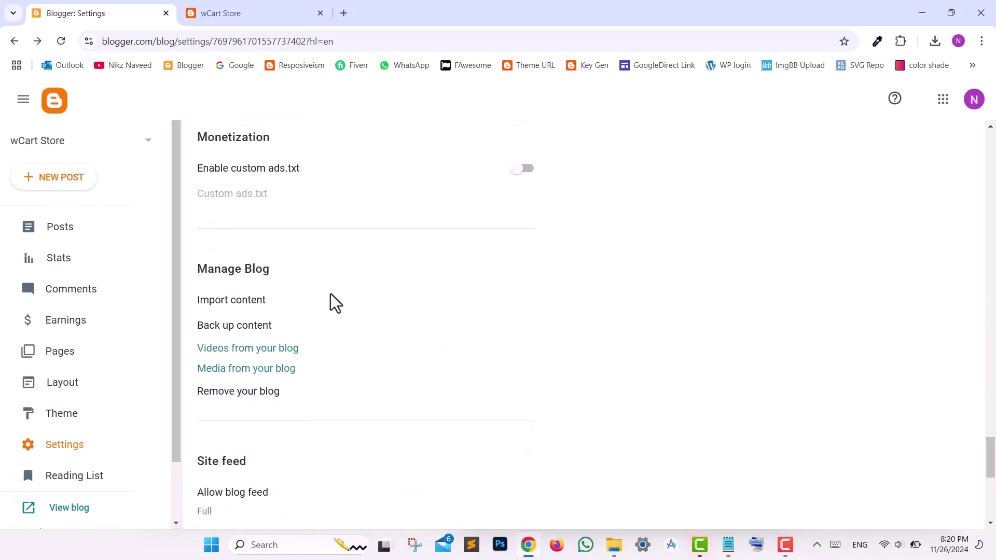
{"action": "left_click", "coordinate": [249, 301]}
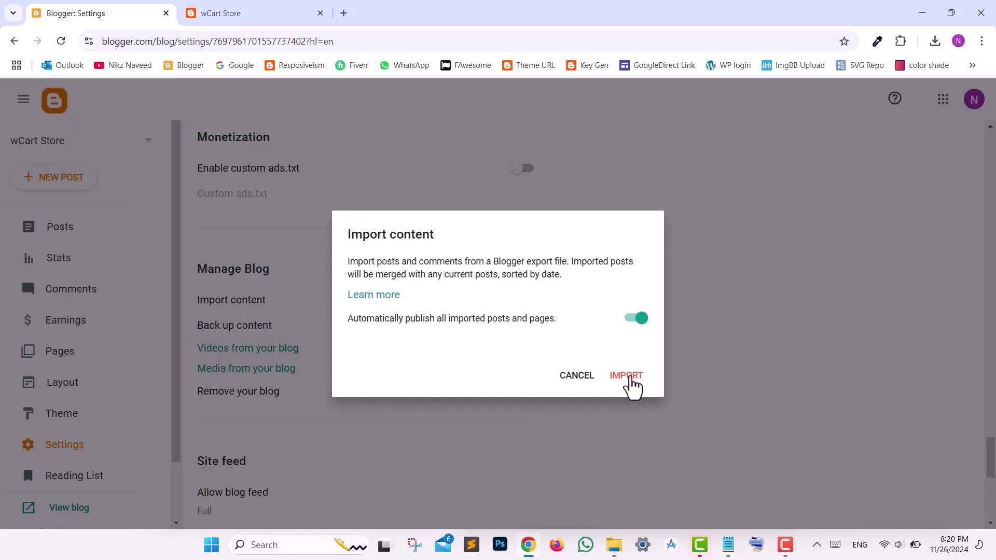
- Import Upload Product Content.xml from Demo Content - Upload, then view the Posts list
{"action": "left_click", "coordinate": [627, 376]}
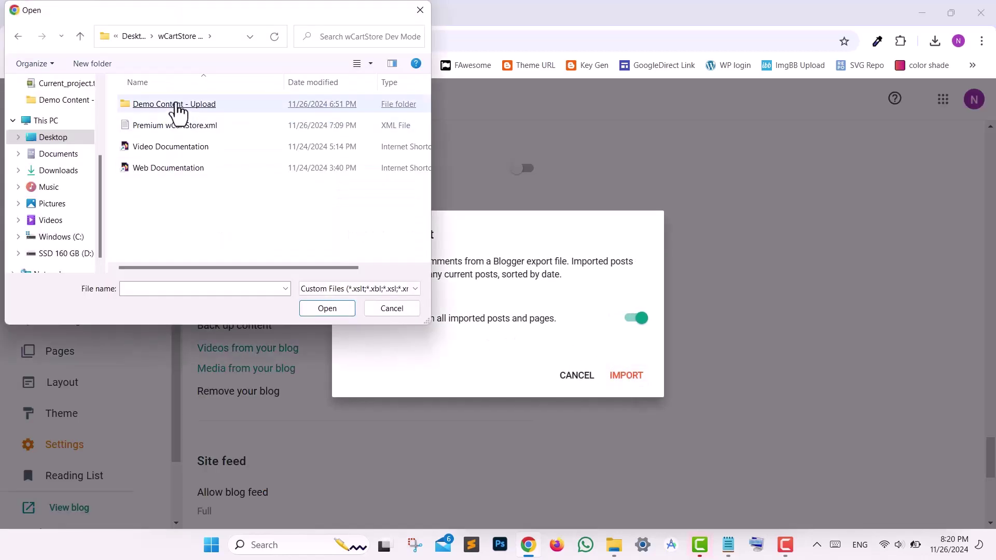
{"action": "double_click", "coordinate": [176, 107]}
{"action": "left_click", "coordinate": [176, 127]}
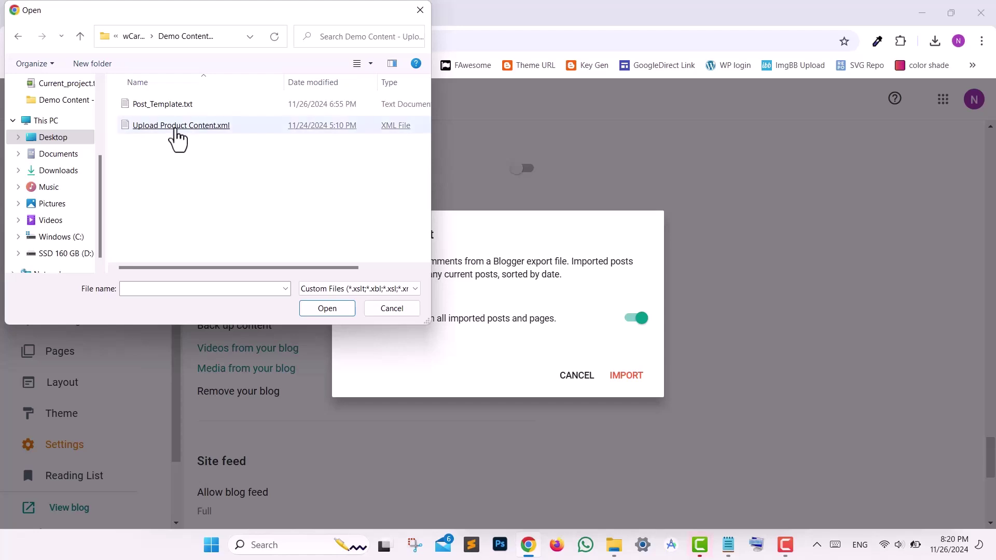
{"action": "double_click", "coordinate": [175, 129]}
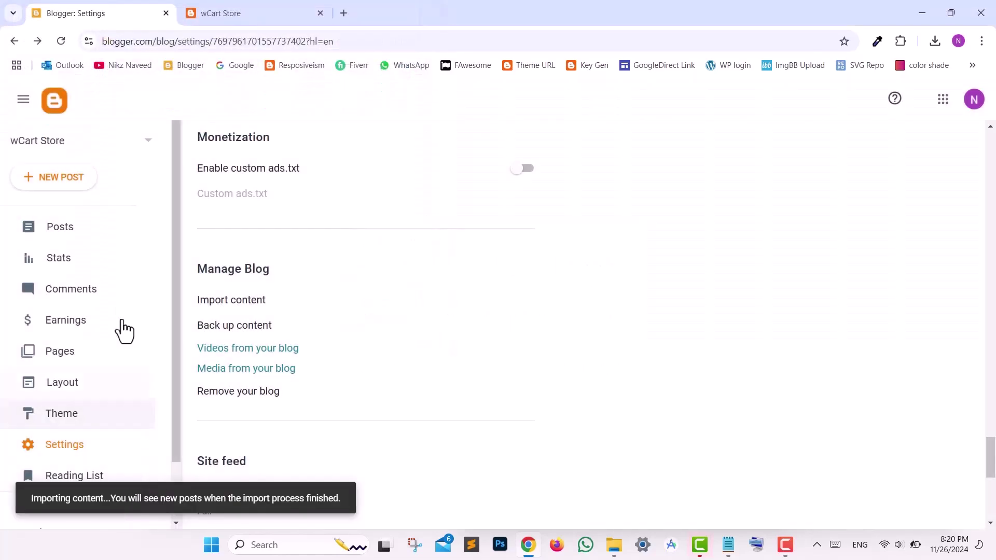
{"action": "left_click", "coordinate": [84, 233]}
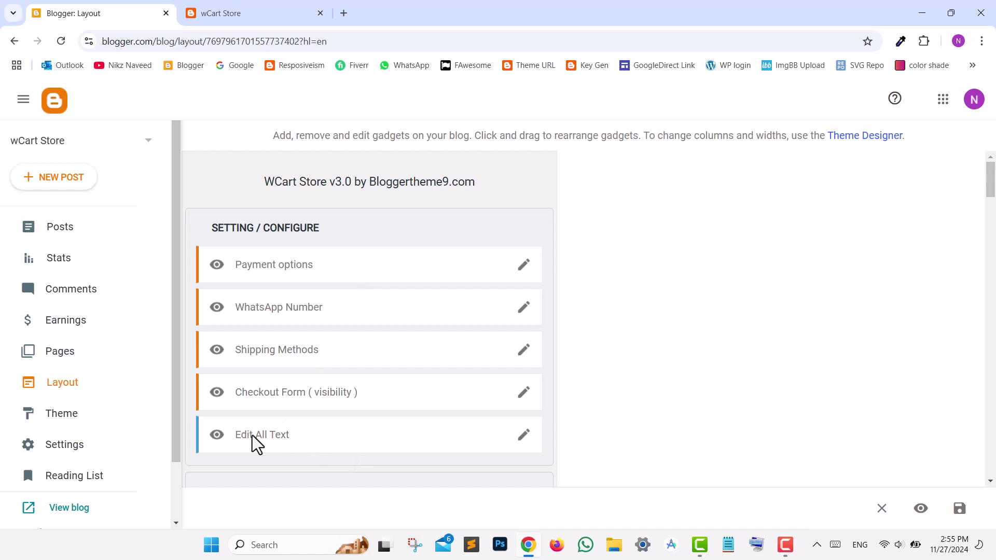
- Browse the Edit All Text labels, cancel without changes, and open the Payment options gadget
{"action": "left_click", "coordinate": [524, 436]}
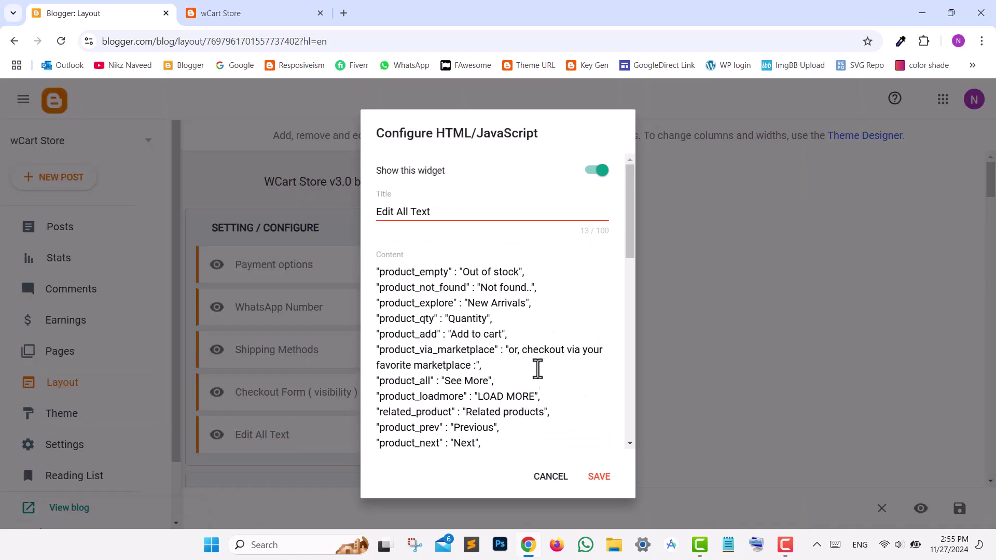
{"action": "left_click_drag", "start_coordinate": [625, 213], "coordinate": [629, 418]}
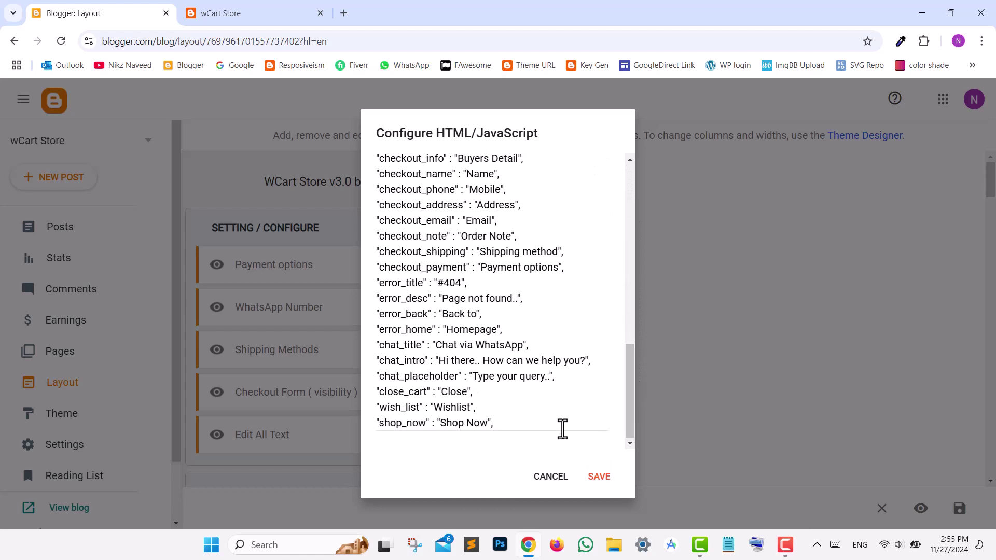
{"action": "left_click_drag", "start_coordinate": [439, 361], "coordinate": [588, 360]}
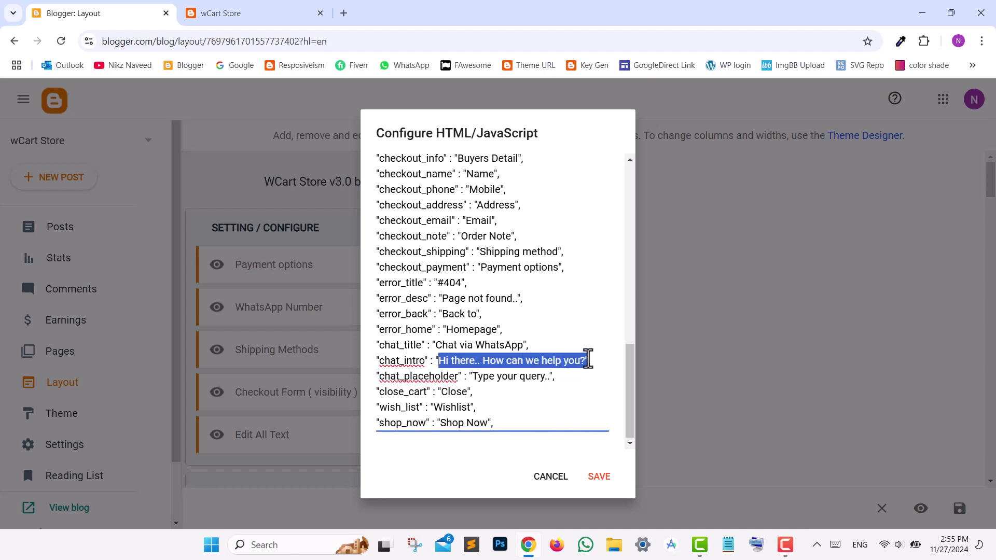
{"action": "left_click", "coordinate": [550, 476]}
{"action": "left_click", "coordinate": [525, 268]}
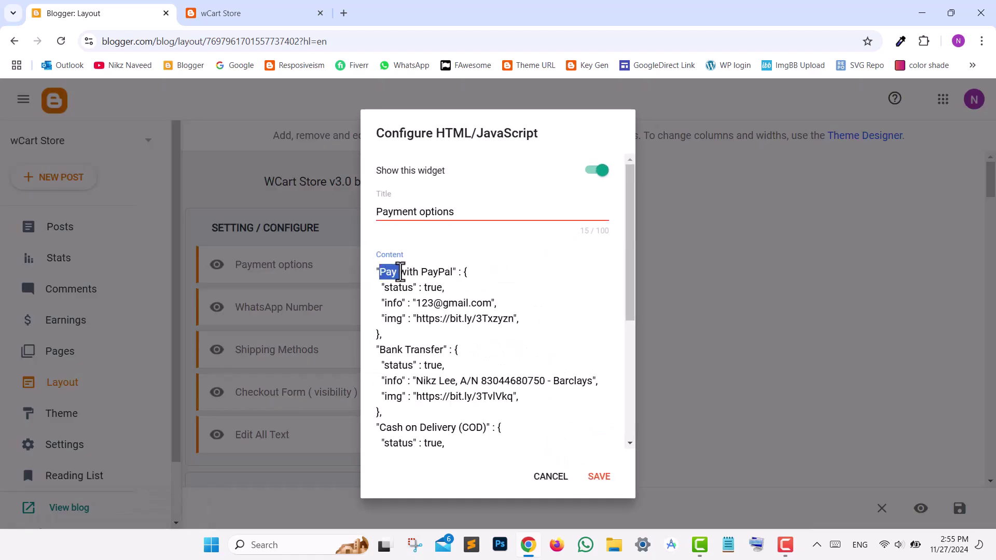
- Review the PayPal name, account e-mail and logo link, then cancel Payment options unchanged
{"action": "left_click_drag", "start_coordinate": [400, 272], "coordinate": [447, 272]}
{"action": "left_click", "coordinate": [414, 303]}
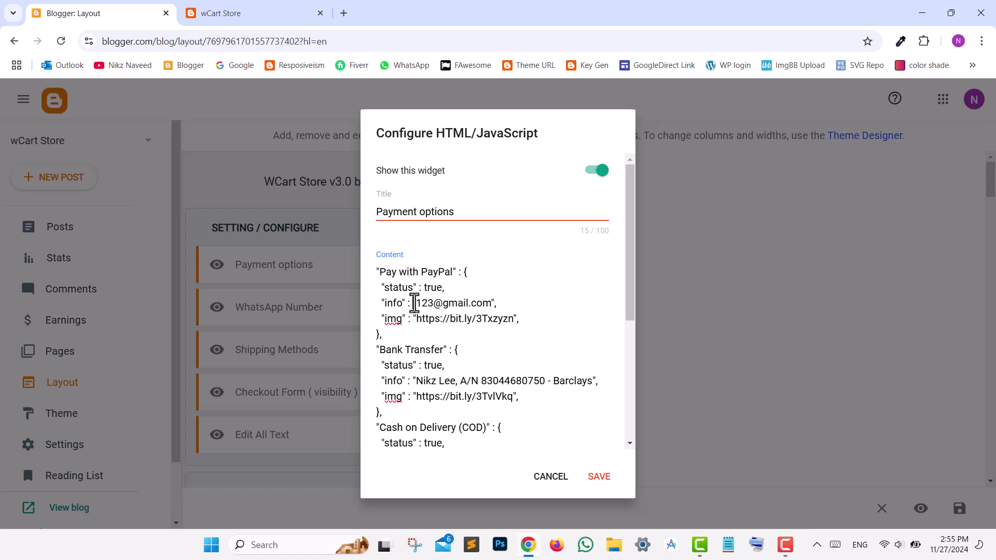
{"action": "left_click_drag", "start_coordinate": [415, 304], "coordinate": [465, 308]}
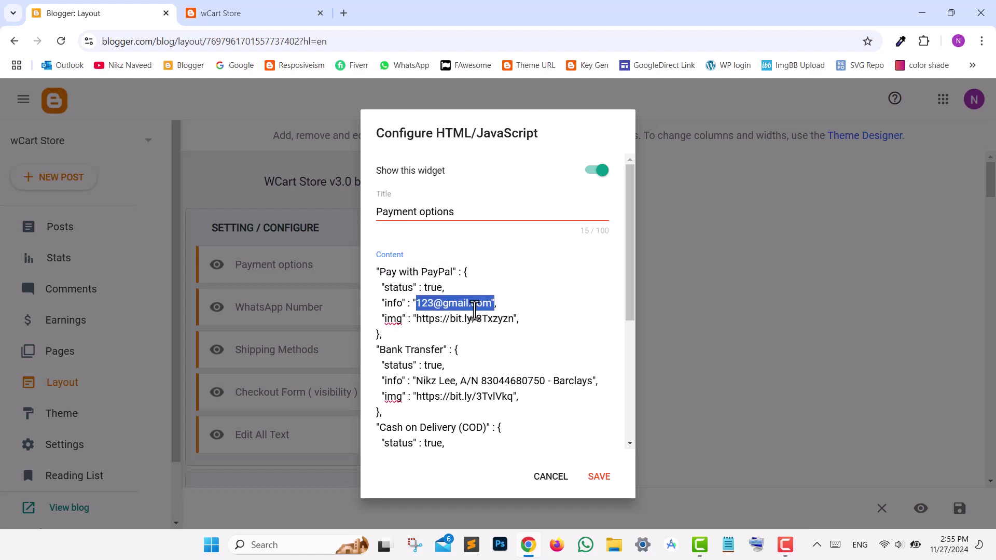
{"action": "left_click", "coordinate": [416, 309]}
{"action": "left_click_drag", "start_coordinate": [422, 319], "coordinate": [492, 319]}
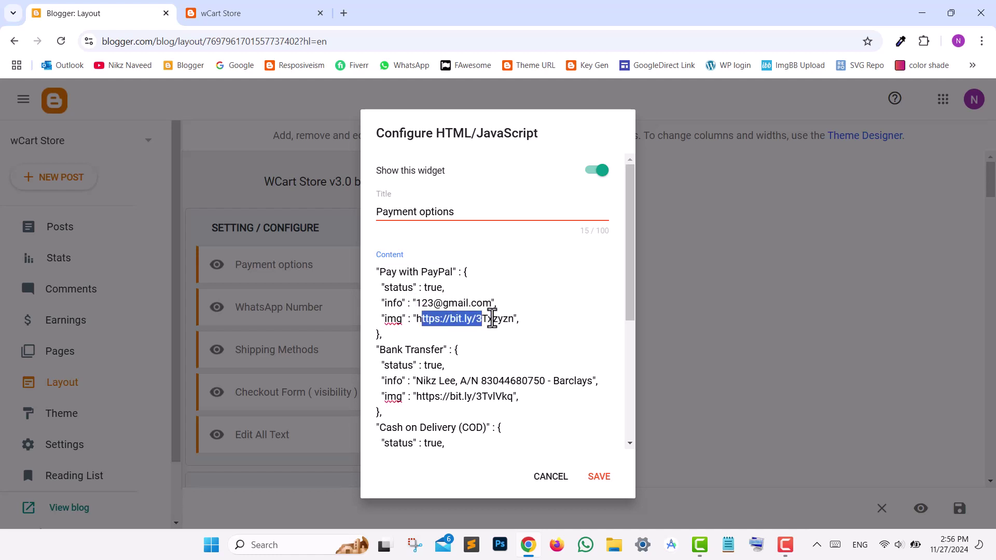
{"action": "left_click", "coordinate": [538, 480]}
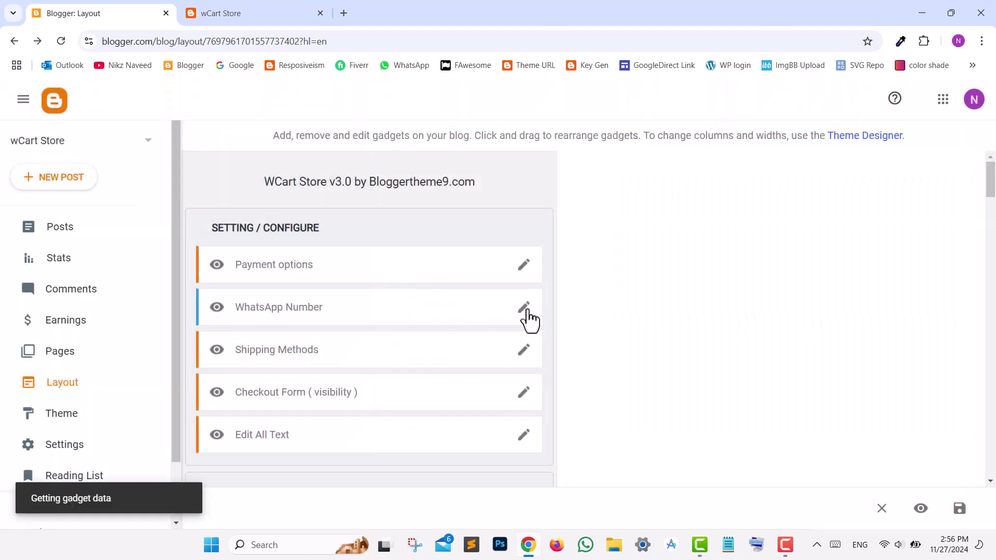
- Replace the WhatsApp Number's XXXXX placeholder with the remaining digits and save it
{"action": "left_click", "coordinate": [524, 307]}
{"action": "left_click_drag", "start_coordinate": [399, 347], "coordinate": [473, 363]}
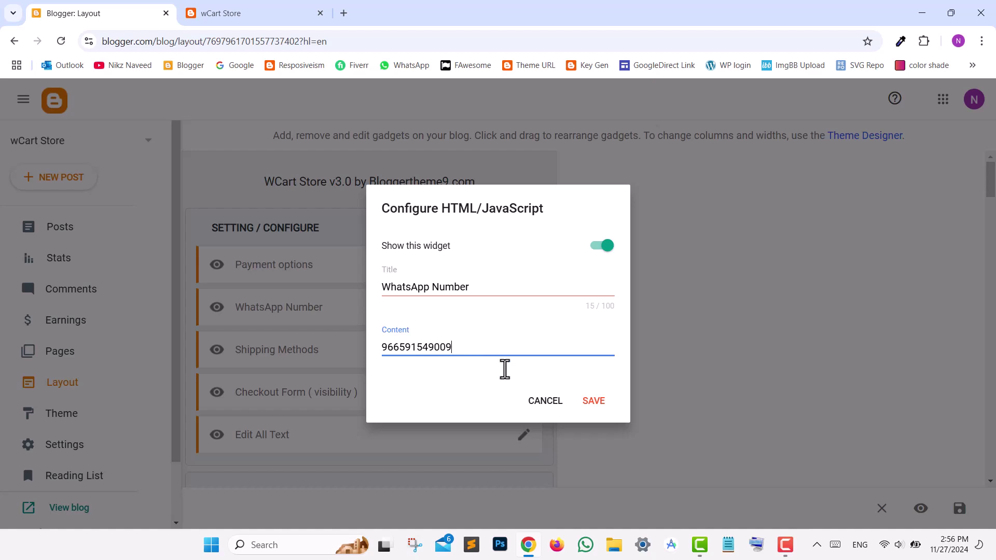
{"action": "left_click", "coordinate": [583, 404]}
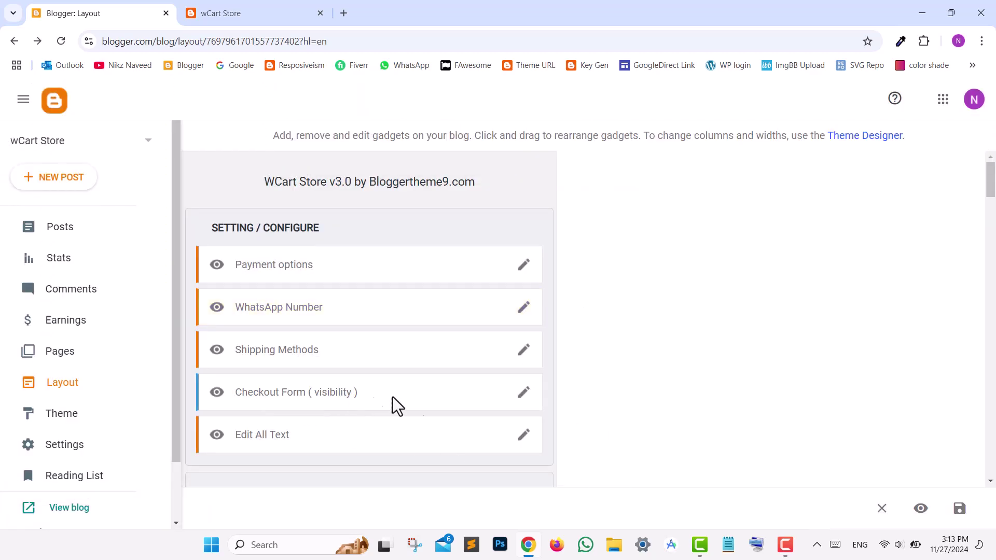
{"action": "left_click", "coordinate": [524, 393]}
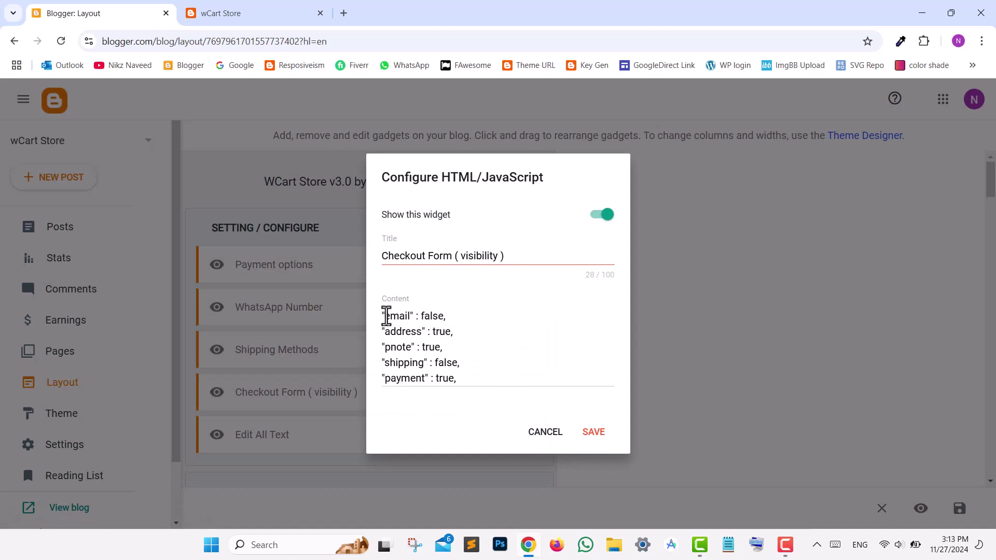
{"action": "left_click_drag", "start_coordinate": [385, 315], "coordinate": [396, 322]}
{"action": "double_click", "coordinate": [404, 331]}
{"action": "left_click_drag", "start_coordinate": [435, 363], "coordinate": [459, 363]}
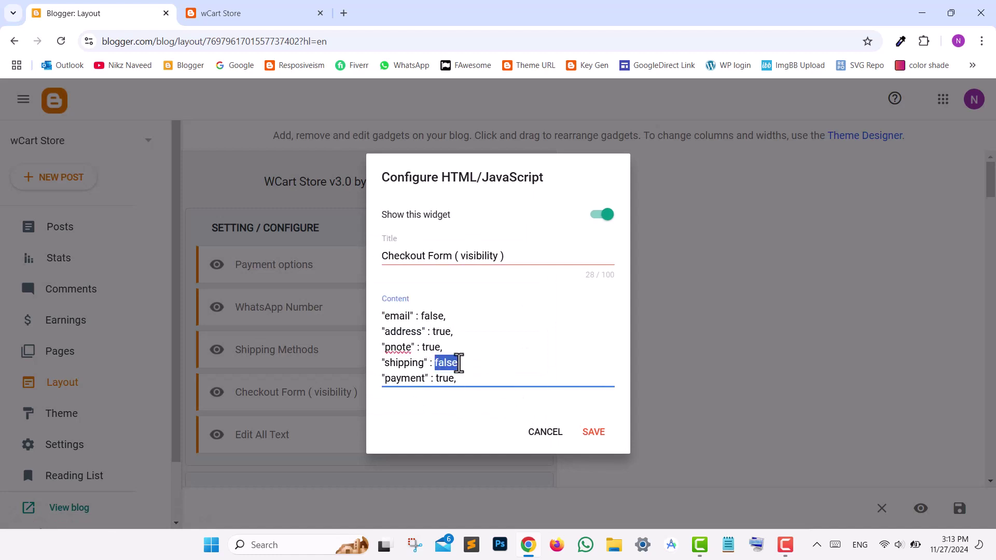
{"action": "left_click", "coordinate": [424, 257]}
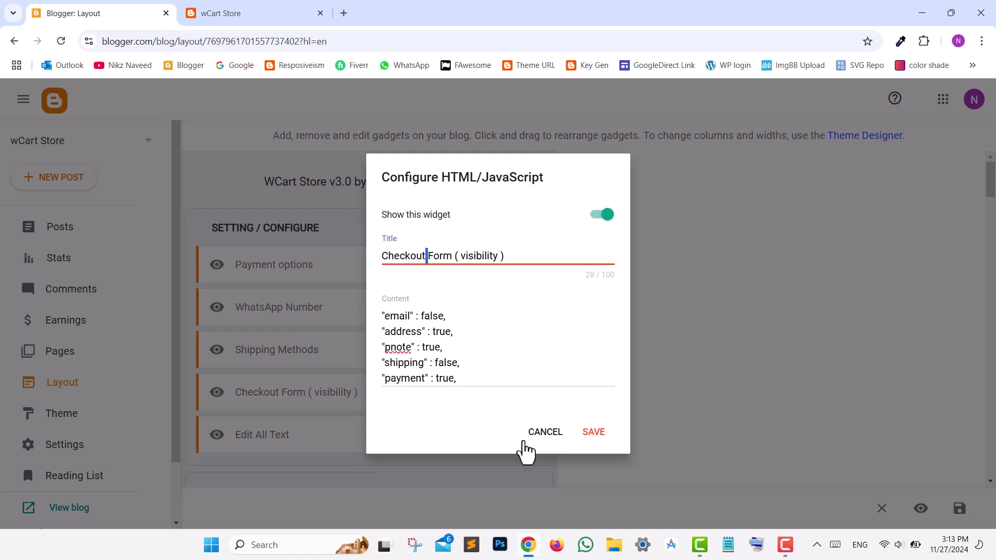
{"action": "left_click", "coordinate": [536, 433]}
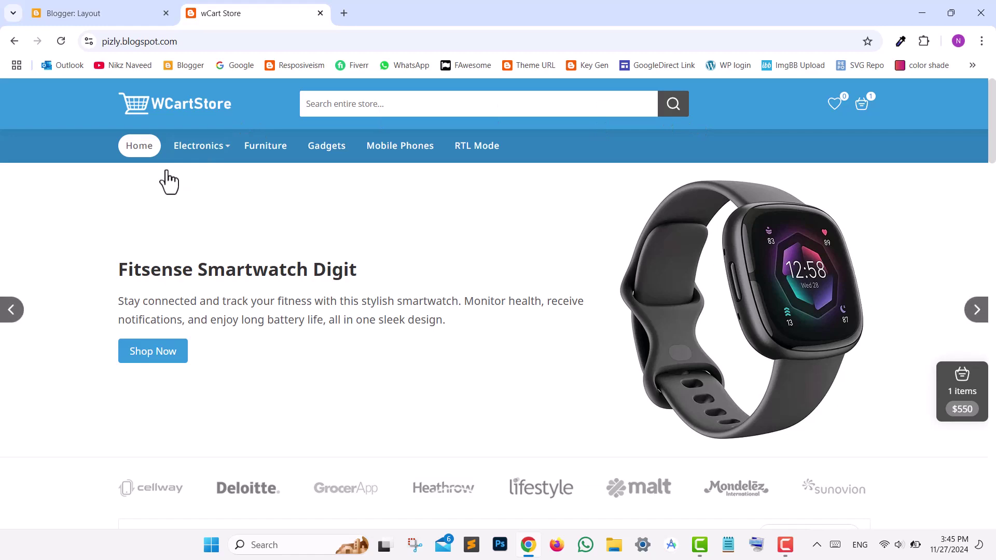
- Scroll down the live store page and return to the Blogger Layout page
{"action": "mouse_move", "coordinate": [218, 151]}
{"action": "mouse_move", "coordinate": [239, 187]}
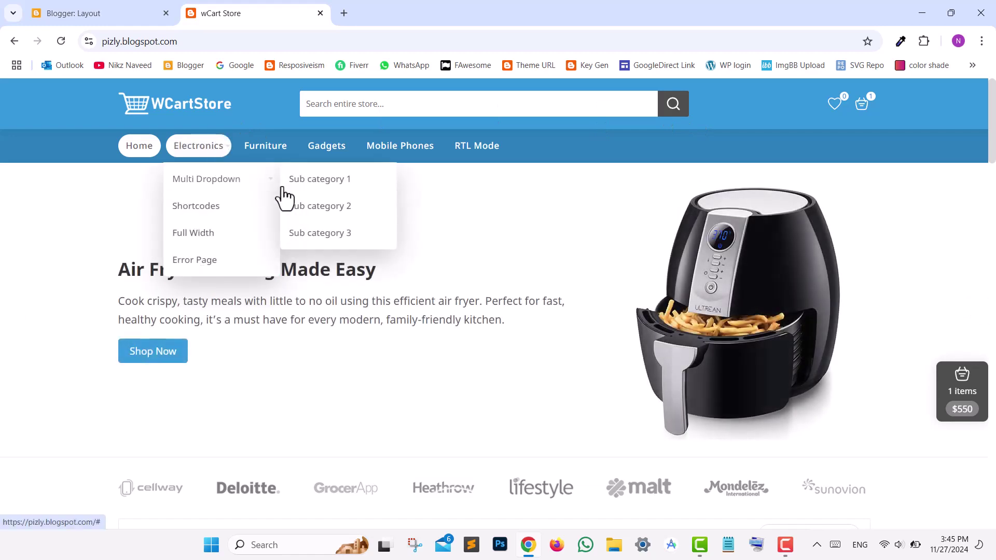
{"action": "scroll", "coordinate": [840, 174], "scroll_direction": "down", "scroll_amount": 3}
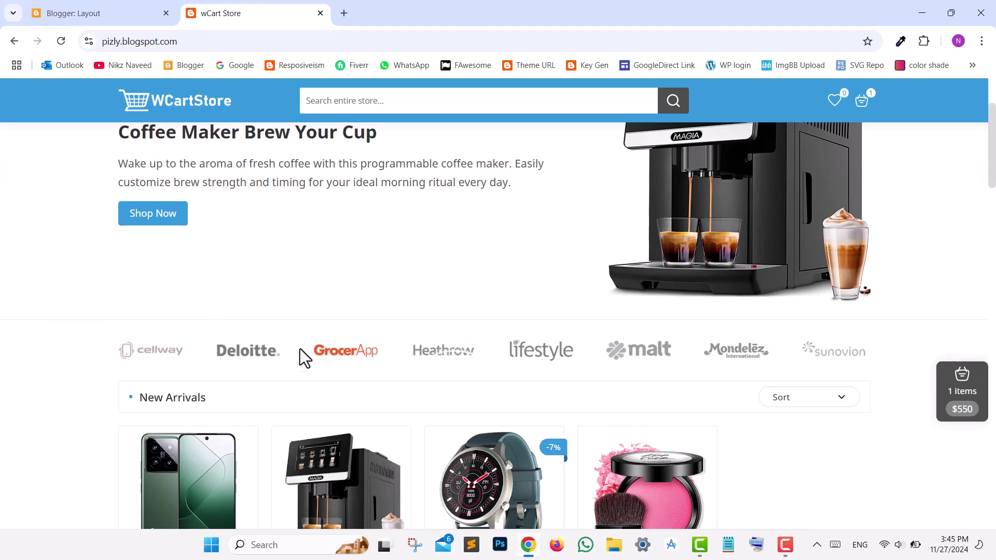
{"action": "left_click", "coordinate": [122, 13]}
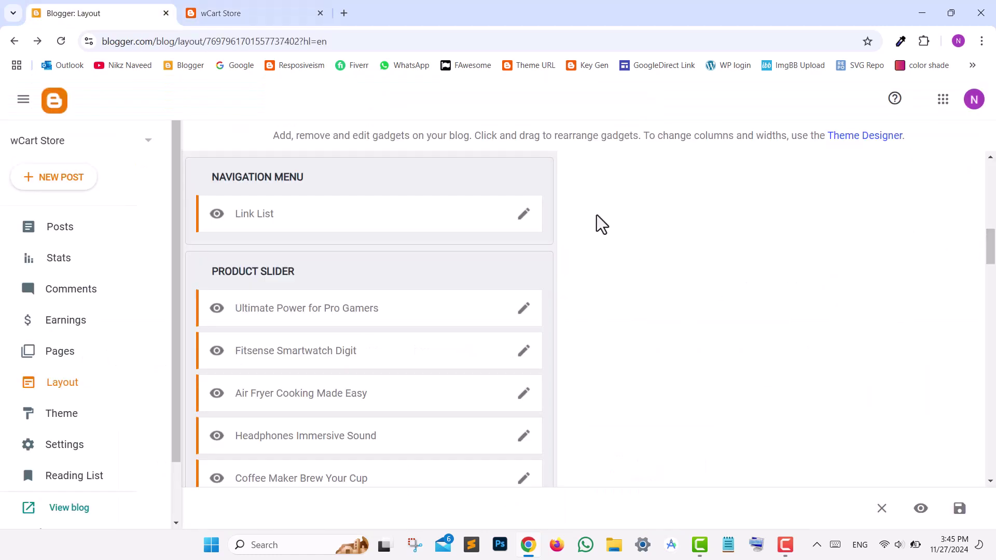
- Scroll through the Navigation Menu link list entries and cancel without changes
{"action": "left_click", "coordinate": [525, 217]}
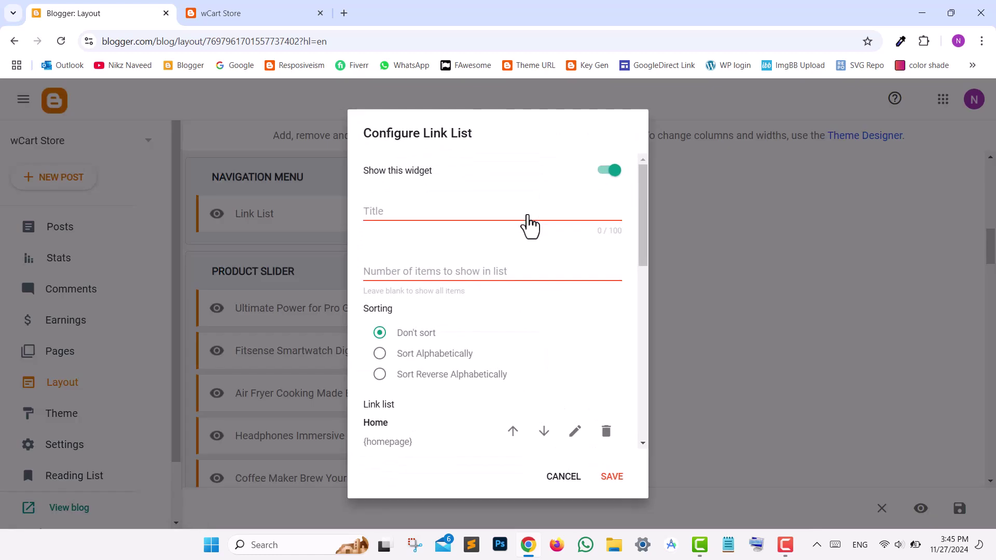
{"action": "left_click_drag", "start_coordinate": [641, 225], "coordinate": [642, 439]}
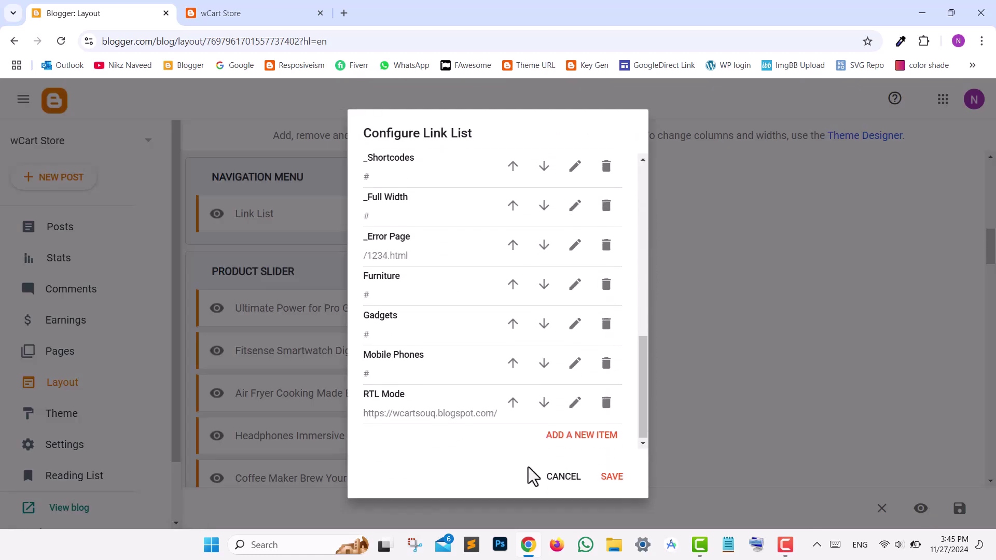
{"action": "left_click", "coordinate": [568, 487]}
{"action": "left_click", "coordinate": [522, 314]}
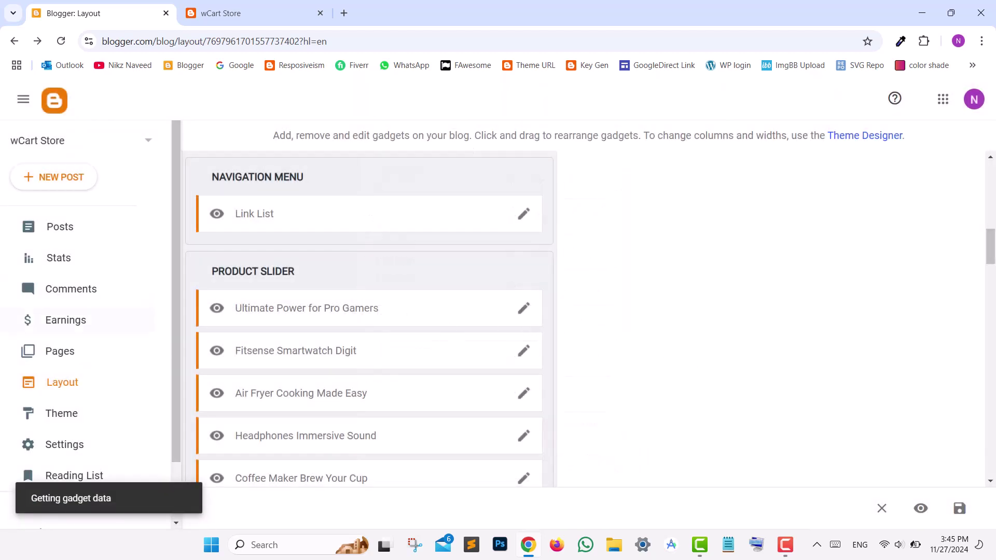
- Check the Ultimate Power slider image, cancel, then view the Our Partners logo image URLs
{"action": "left_click_drag", "start_coordinate": [659, 258], "coordinate": [624, 379]}
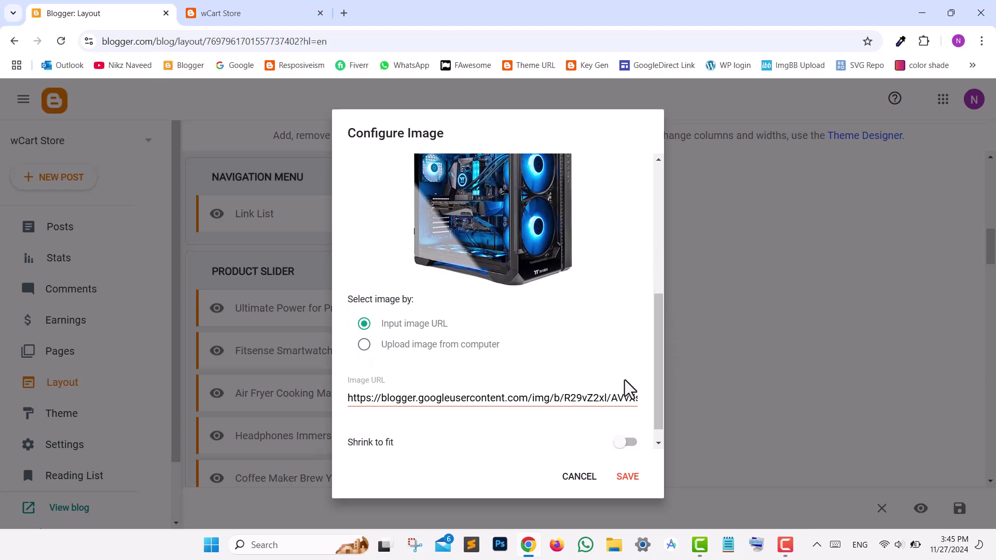
{"action": "left_click", "coordinate": [571, 477]}
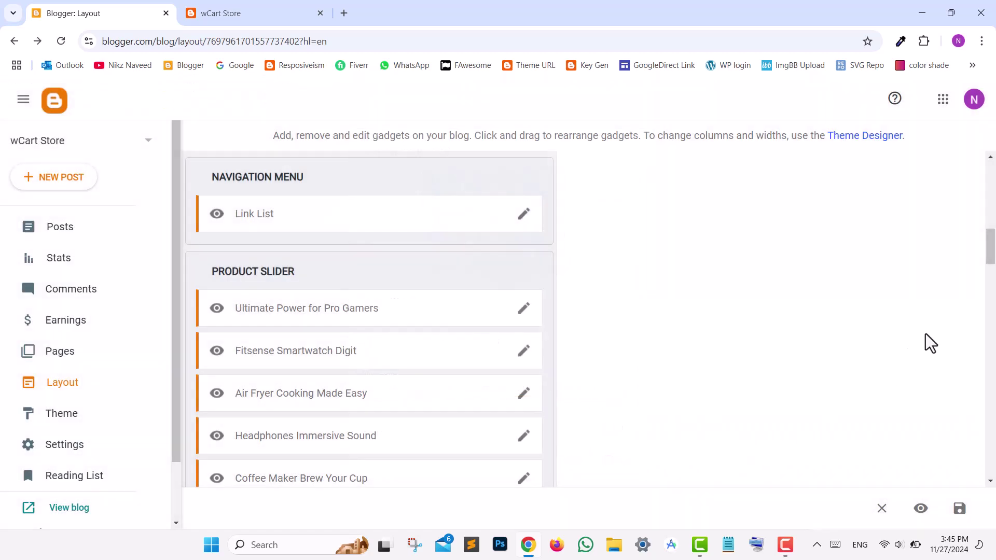
{"action": "left_click_drag", "start_coordinate": [991, 259], "coordinate": [991, 297]}
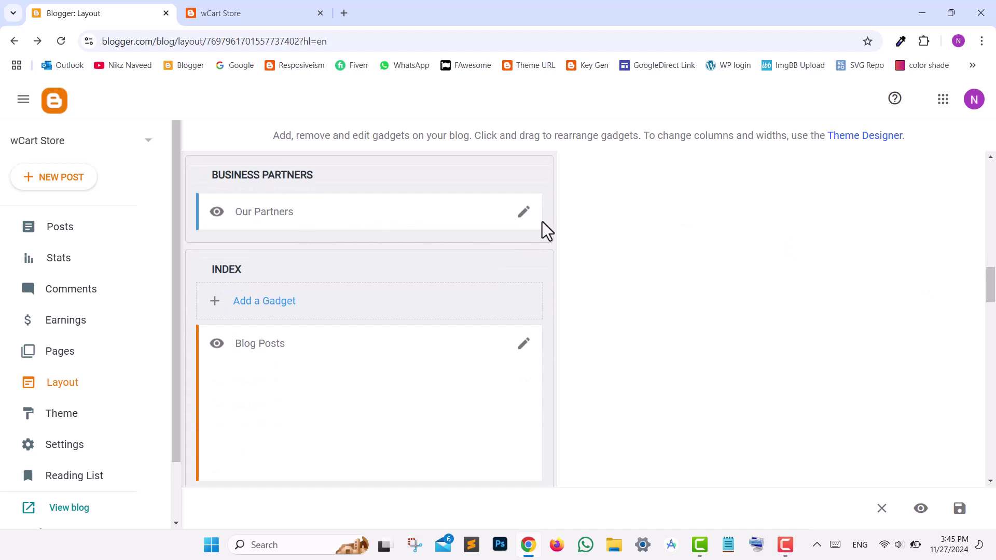
{"action": "left_click", "coordinate": [526, 213]}
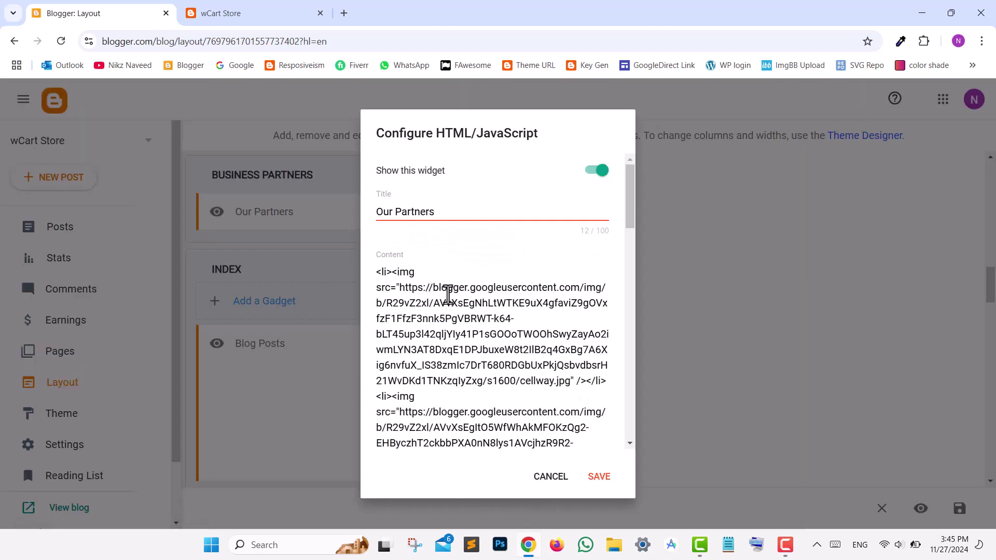
{"action": "left_click_drag", "start_coordinate": [400, 288], "coordinate": [570, 381]}
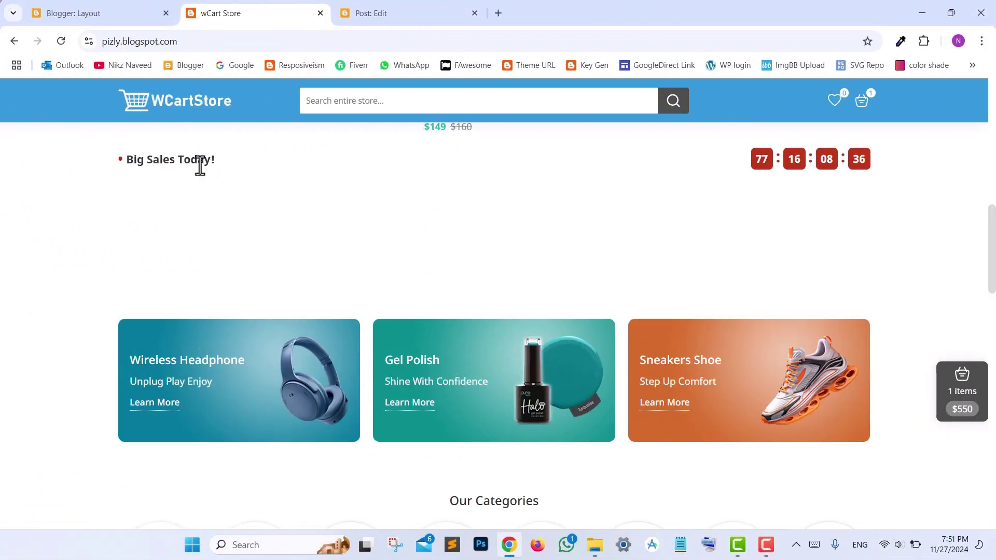
- Open the Big Sales Today gadget under Flash Sale and select its Flash content text
{"action": "left_click_drag", "start_coordinate": [137, 161], "coordinate": [195, 168]}
{"action": "left_click", "coordinate": [291, 198]}
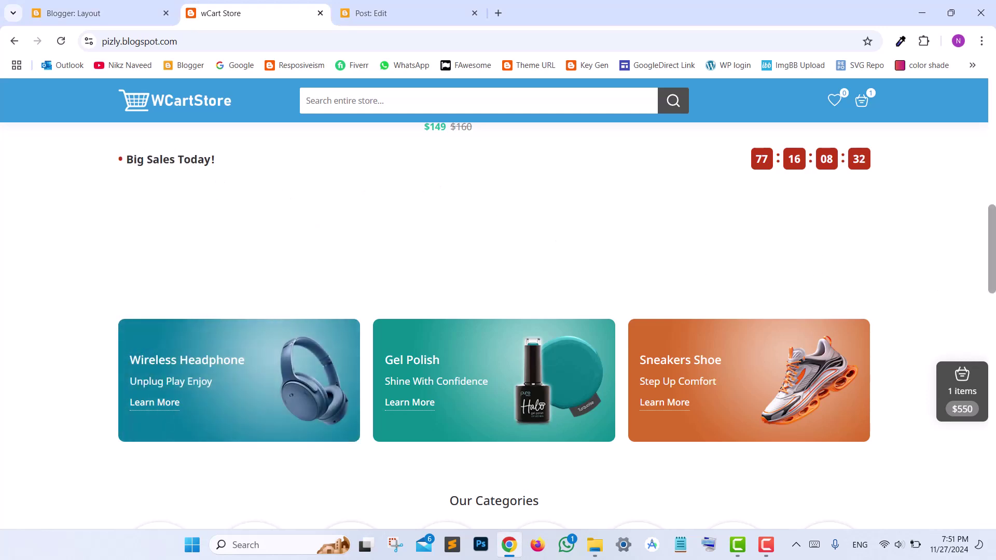
{"action": "scroll", "coordinate": [565, 260], "scroll_direction": "down", "scroll_amount": 2}
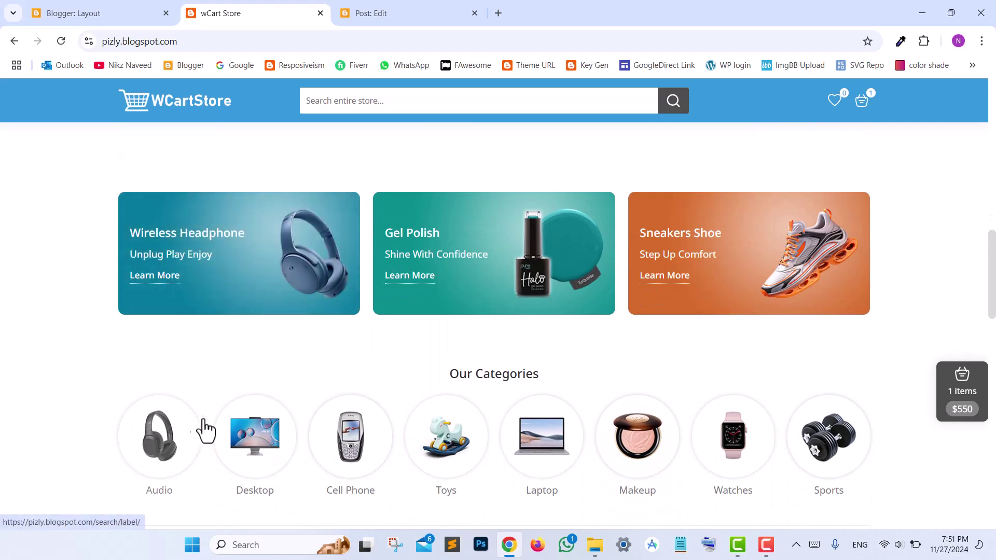
{"action": "left_click", "coordinate": [131, 12]}
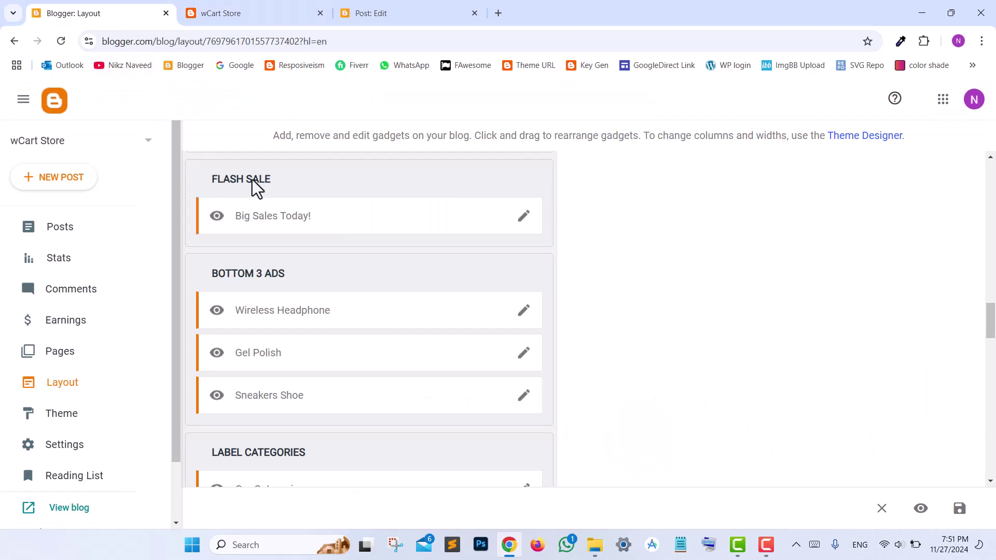
{"action": "left_click", "coordinate": [521, 225]}
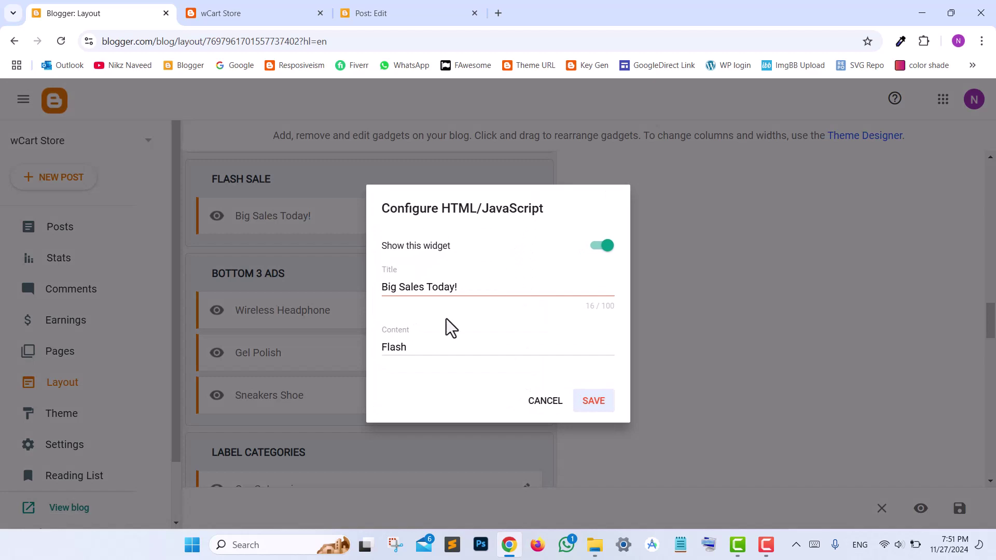
{"action": "left_click_drag", "start_coordinate": [411, 351], "coordinate": [322, 335]}
{"action": "key", "text": "ctrl+c"}
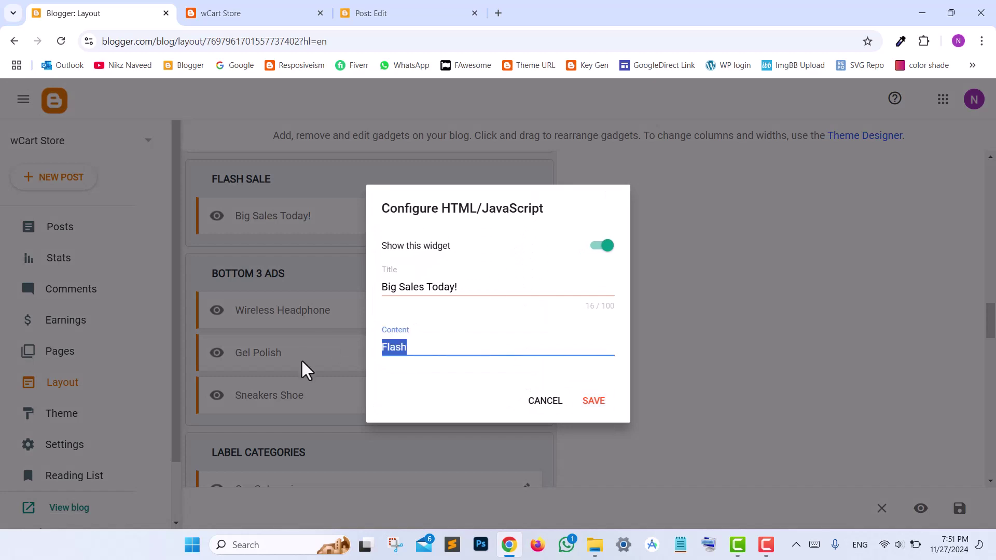
- Paste Flash as an additional label on the Fitness Smartwatch post
{"action": "left_click", "coordinate": [363, 7]}
{"action": "left_click", "coordinate": [929, 244]}
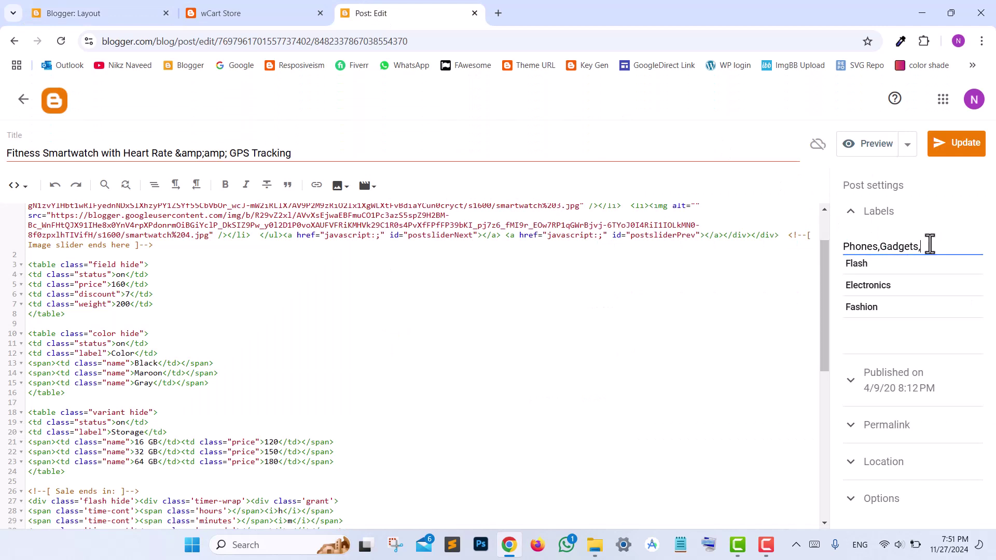
{"action": "key", "text": "ctrl+v"}
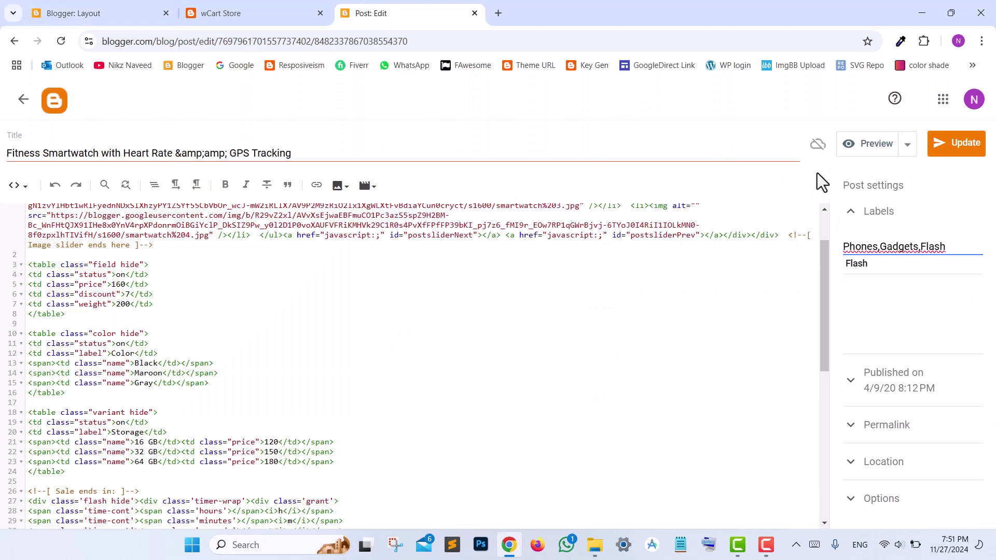
- Save the Big Sales Today gadget unchanged in the Configure HTML/JavaScript dialog
{"action": "left_click", "coordinate": [204, 14]}
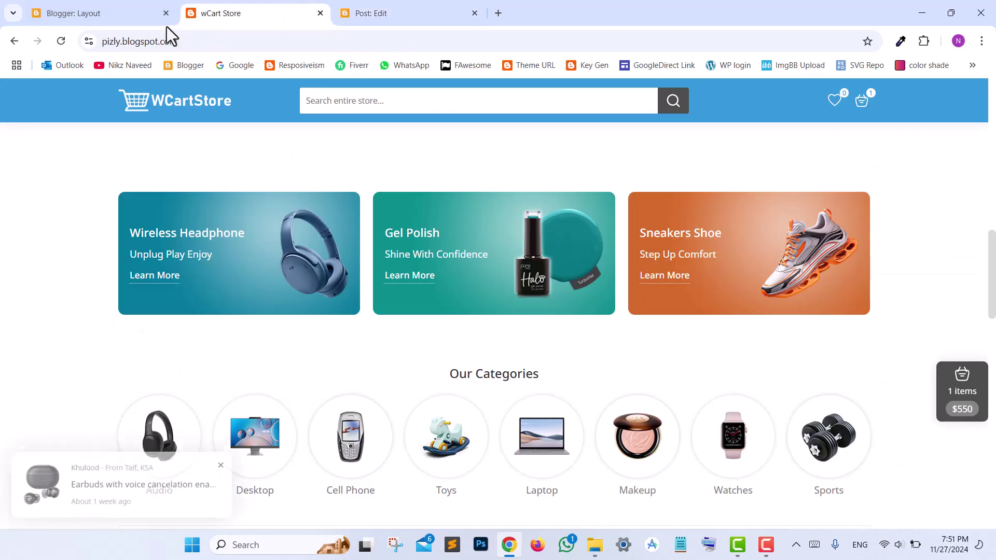
{"action": "left_click", "coordinate": [147, 9]}
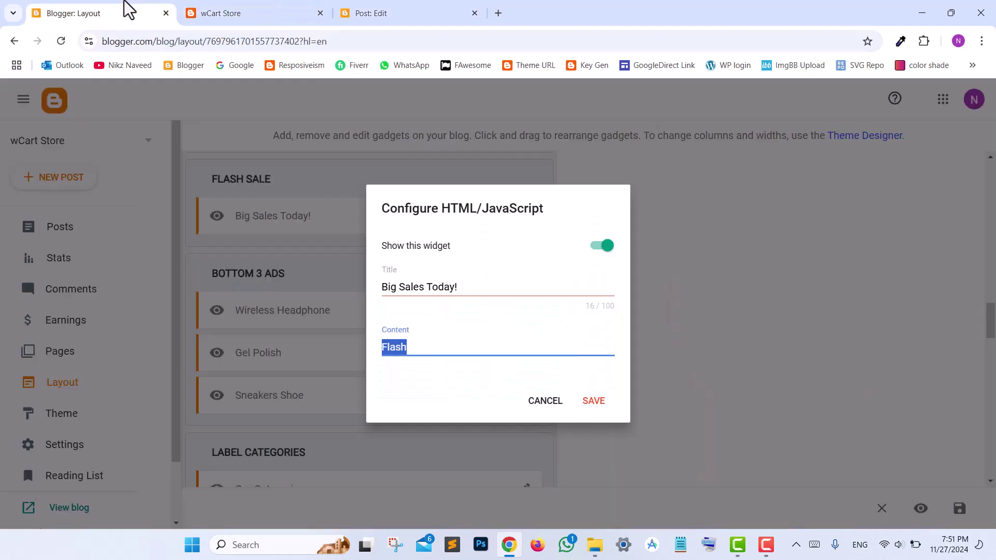
{"action": "left_click", "coordinate": [593, 402]}
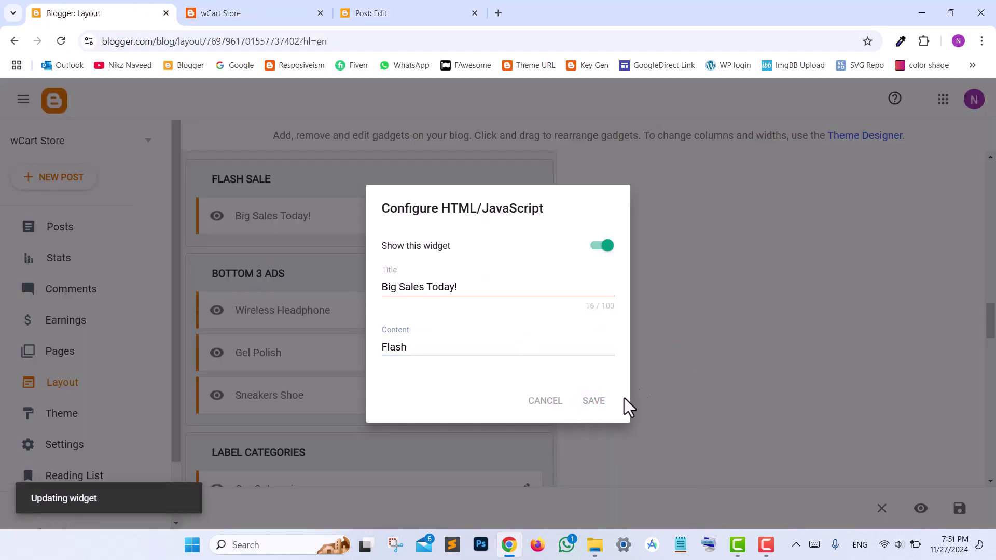
{"action": "scroll", "coordinate": [992, 321], "scroll_direction": "down", "scroll_amount": 1}
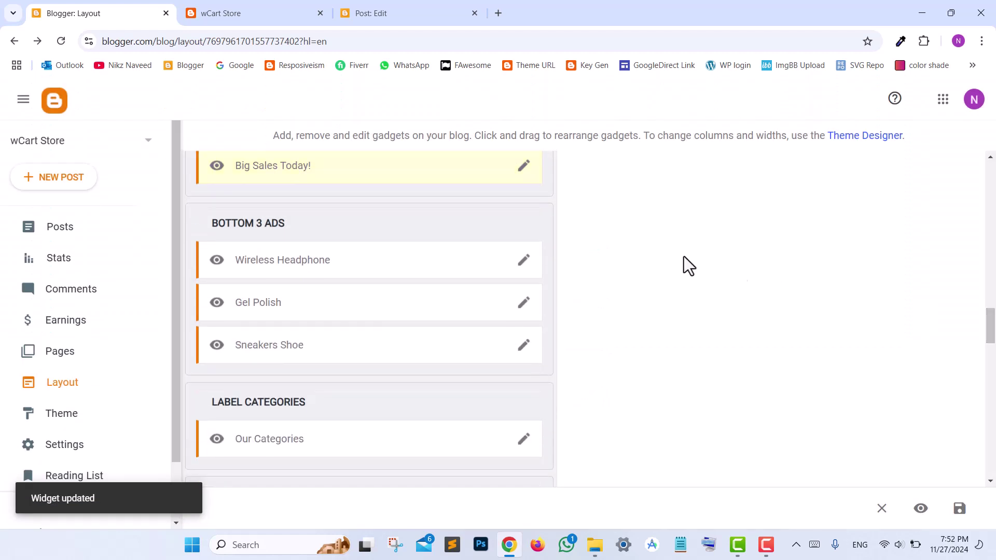
{"action": "left_click", "coordinate": [517, 259]}
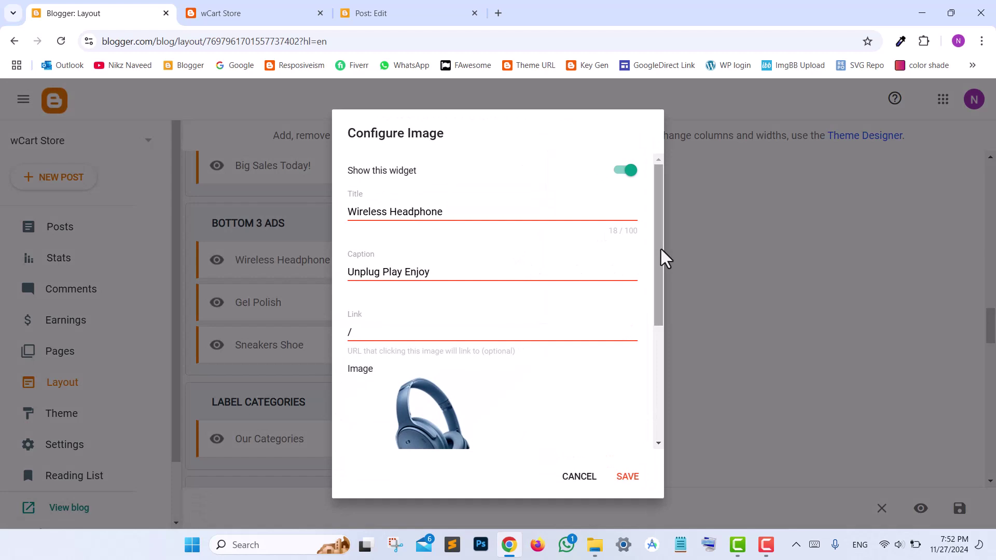
- Scroll through the Wireless Headphone ad settings and save them unchanged
{"action": "left_click_drag", "start_coordinate": [661, 247], "coordinate": [695, 379]}
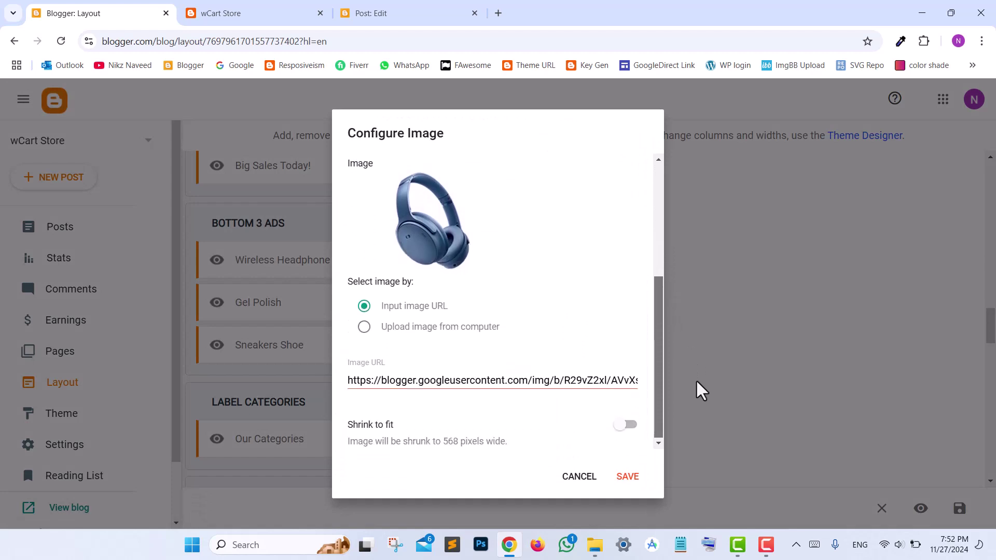
{"action": "left_click", "coordinate": [624, 476]}
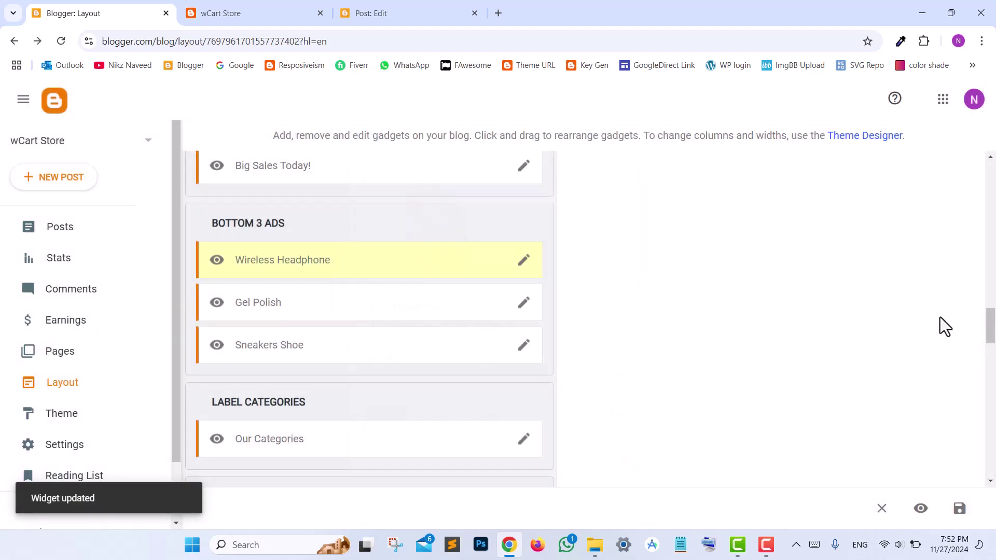
{"action": "scroll", "coordinate": [990, 337], "scroll_direction": "down", "scroll_amount": 3}
{"action": "scroll", "coordinate": [992, 350], "scroll_direction": "down", "scroll_amount": 2}
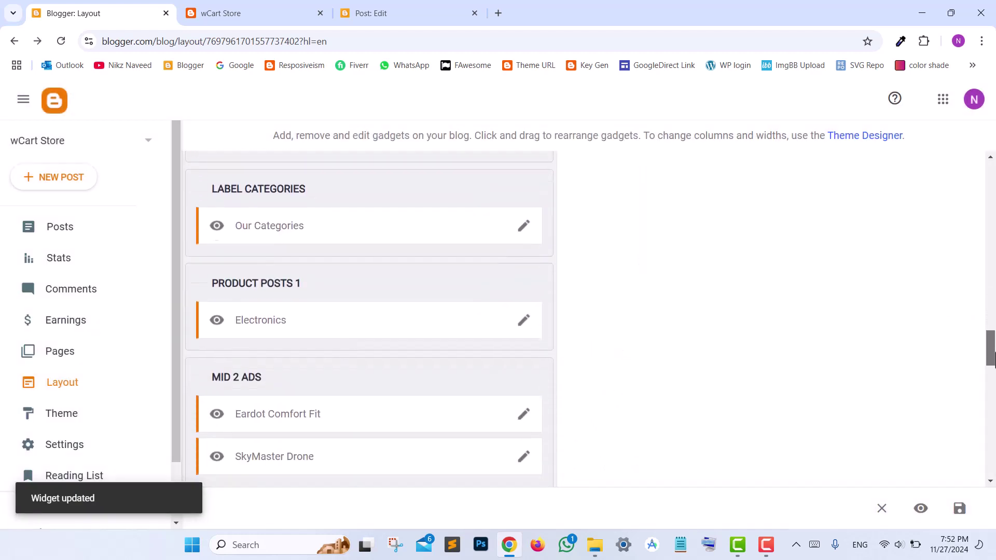
- Inspect the Our Categories HTML's /search/label links and Audio entry, then save it
{"action": "left_click", "coordinate": [524, 227]}
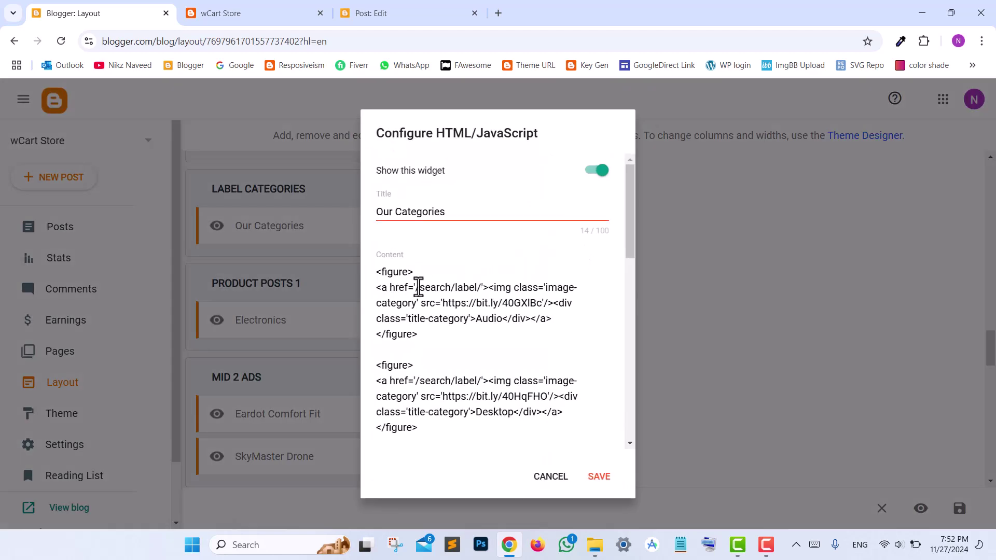
{"action": "left_click_drag", "start_coordinate": [417, 291], "coordinate": [541, 309]}
{"action": "left_click", "coordinate": [443, 306]}
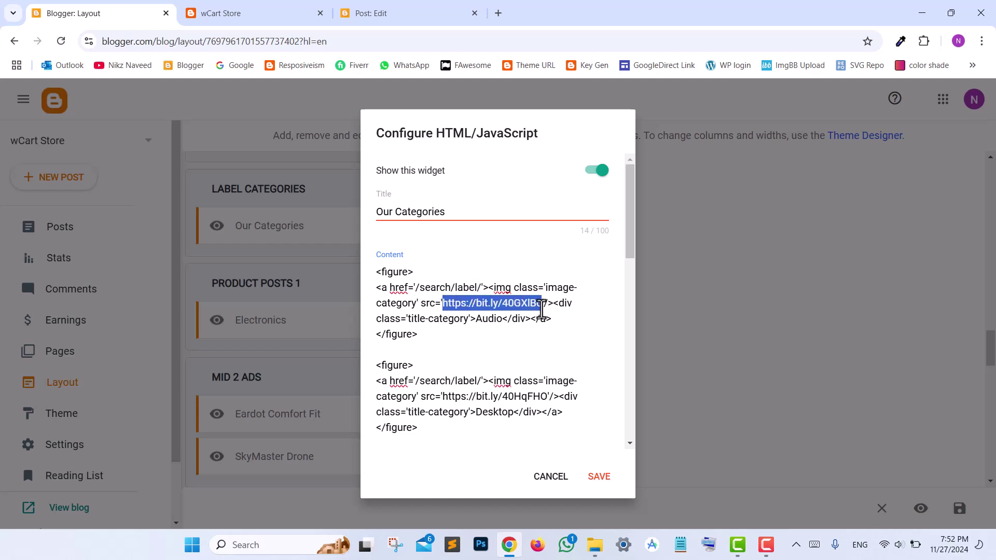
{"action": "left_click", "coordinate": [548, 327]}
{"action": "left_click_drag", "start_coordinate": [473, 322], "coordinate": [492, 322]}
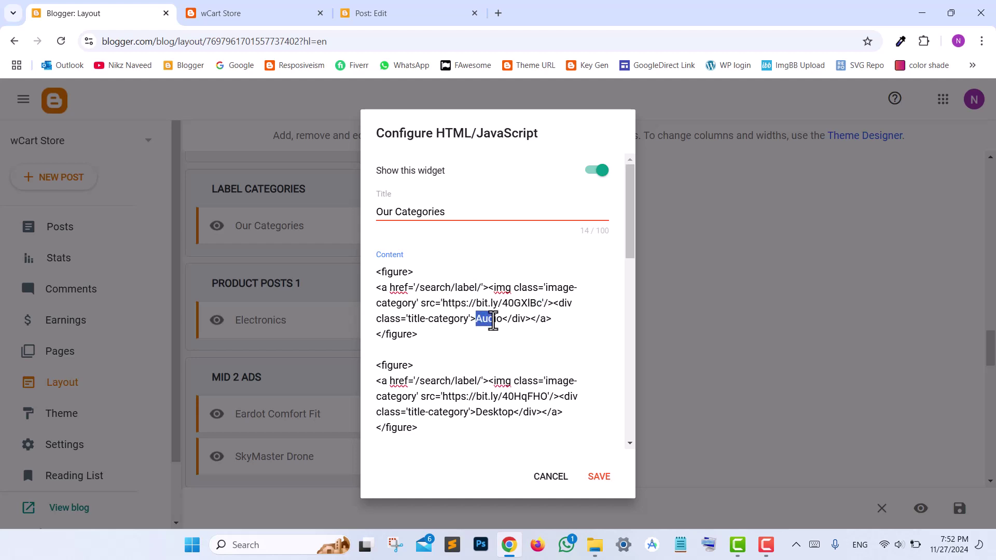
{"action": "left_click", "coordinate": [602, 474]}
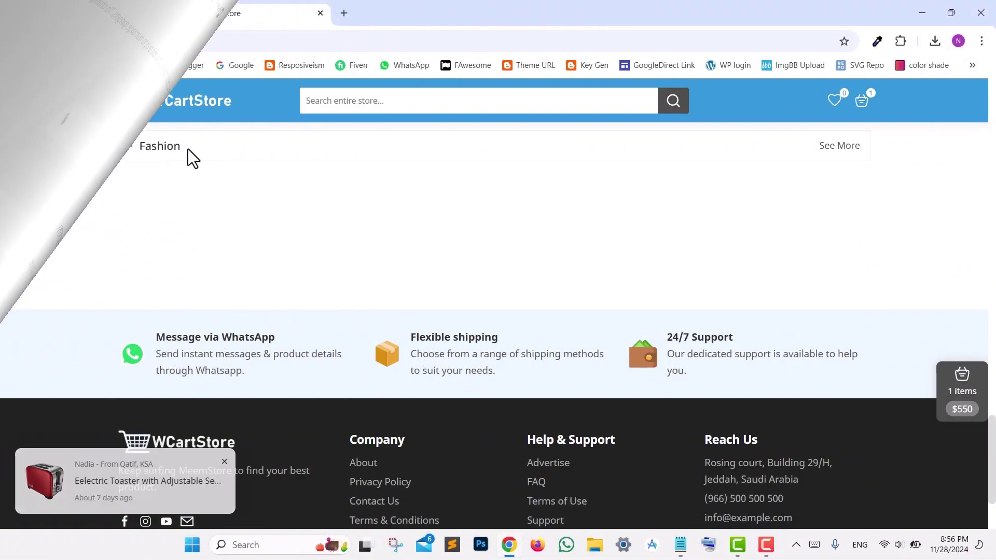
- Look over the store's Fashion heading and Flexible shipping text, then return to Layout
{"action": "left_click_drag", "start_coordinate": [141, 146], "coordinate": [201, 165]}
{"action": "left_click", "coordinate": [457, 387]}
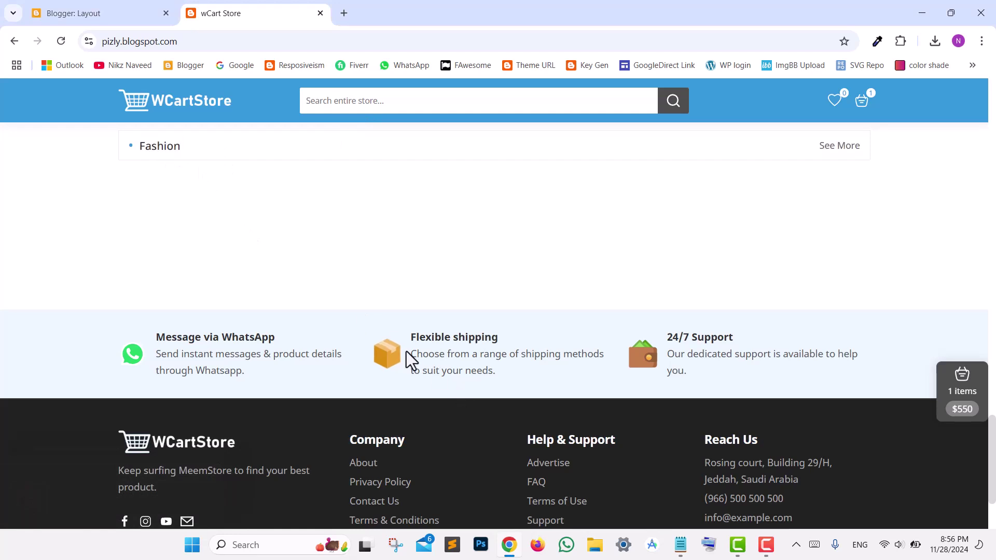
{"action": "left_click_drag", "start_coordinate": [411, 355], "coordinate": [486, 372]}
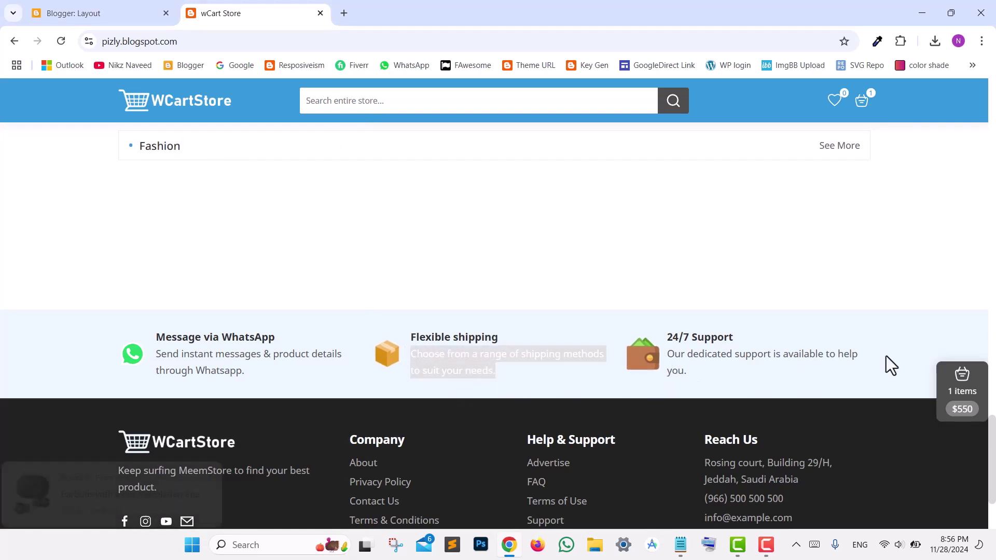
{"action": "scroll", "coordinate": [363, 394], "scroll_direction": "down", "scroll_amount": 2}
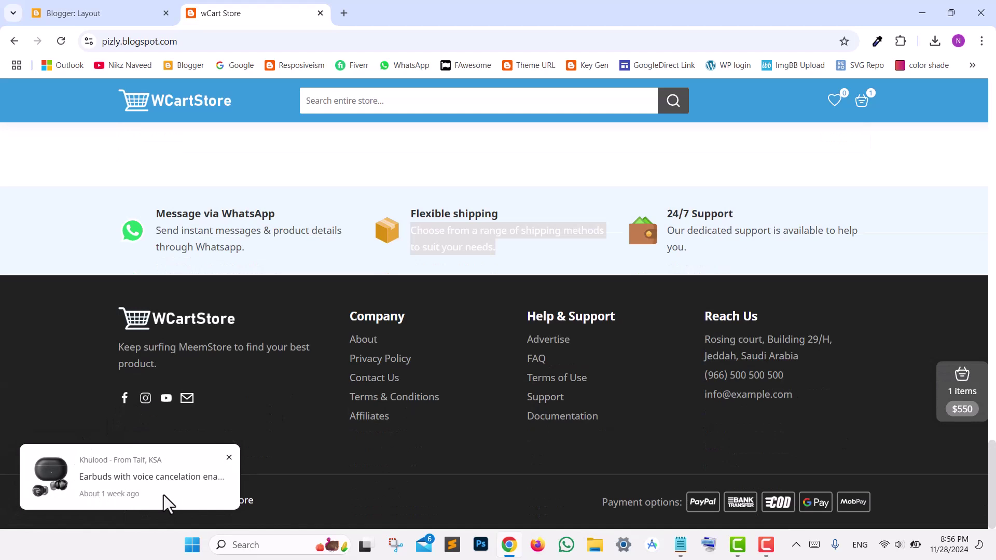
{"action": "left_click", "coordinate": [85, 13]}
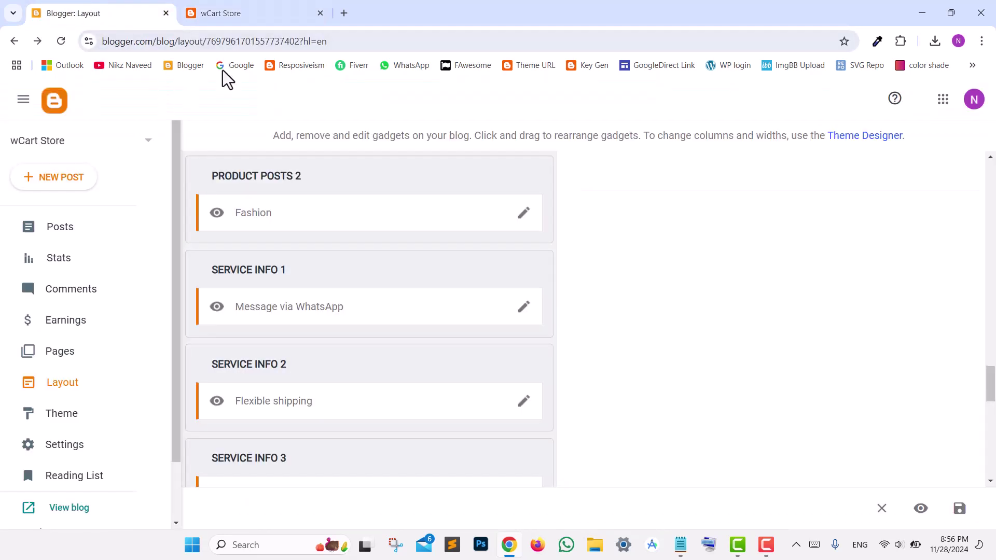
- Open the Fashion gadget's content and save it unchanged
{"action": "left_click", "coordinate": [522, 215]}
{"action": "left_click", "coordinate": [415, 353]}
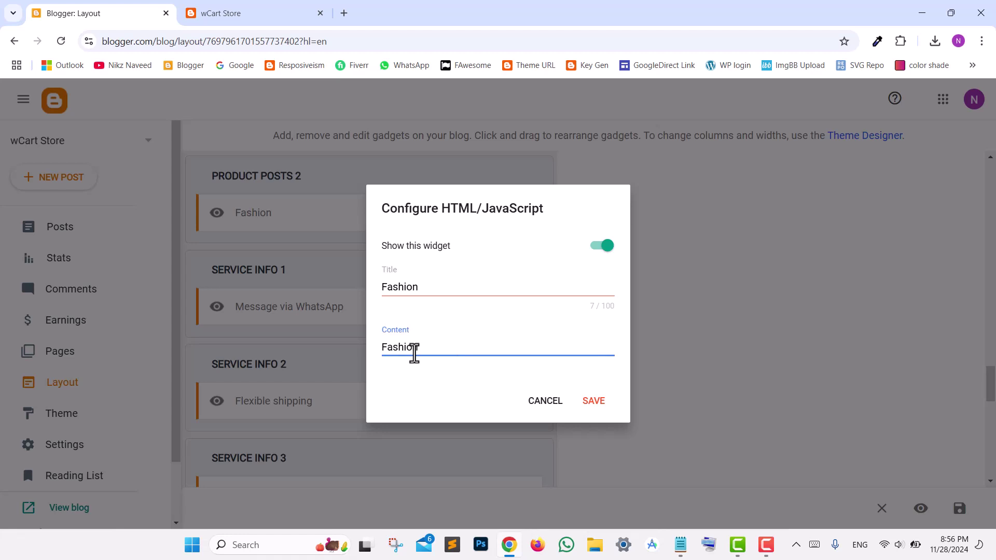
{"action": "left_click", "coordinate": [593, 411]}
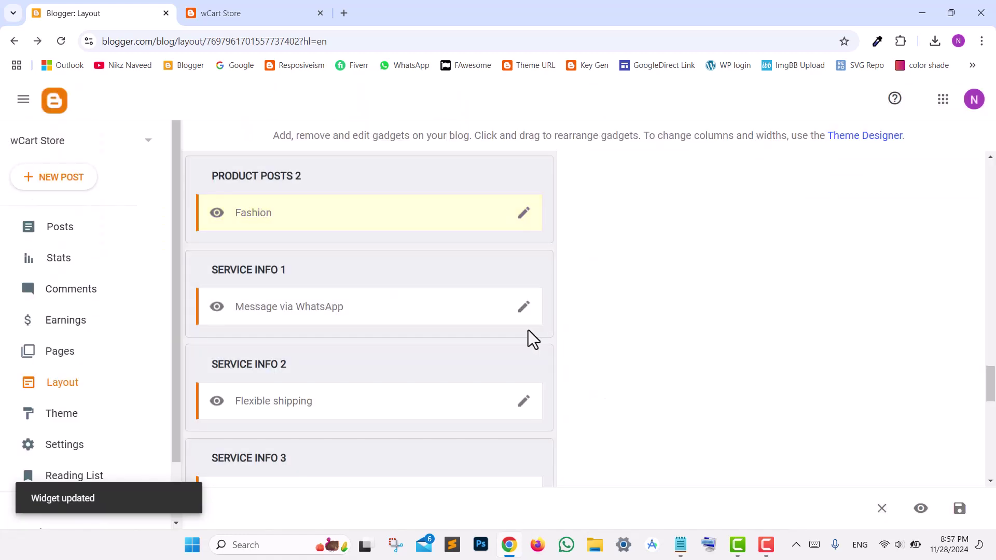
- Review the Message via WhatsApp title and description text and save the gadget
{"action": "left_click", "coordinate": [523, 312]}
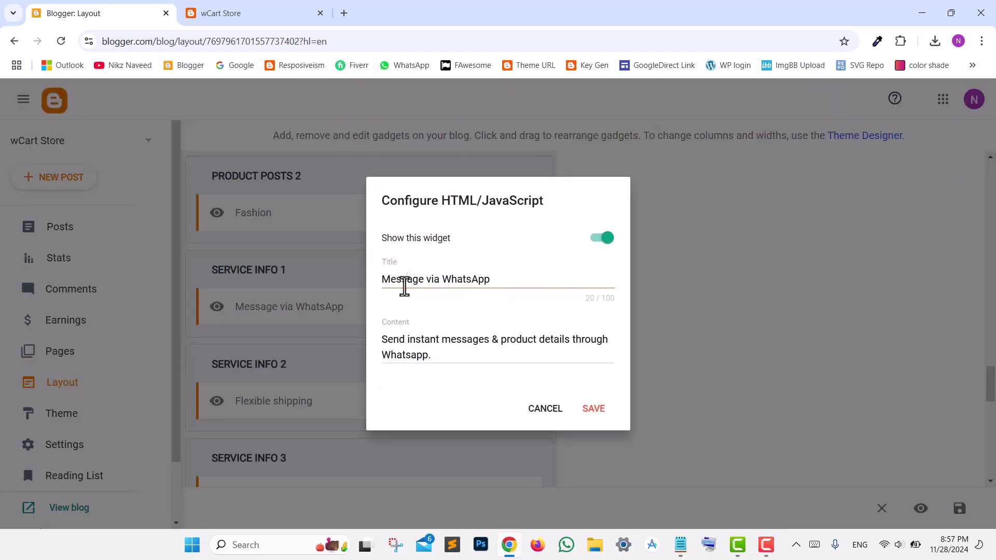
{"action": "left_click_drag", "start_coordinate": [406, 280], "coordinate": [473, 282]}
{"action": "left_click", "coordinate": [466, 344]}
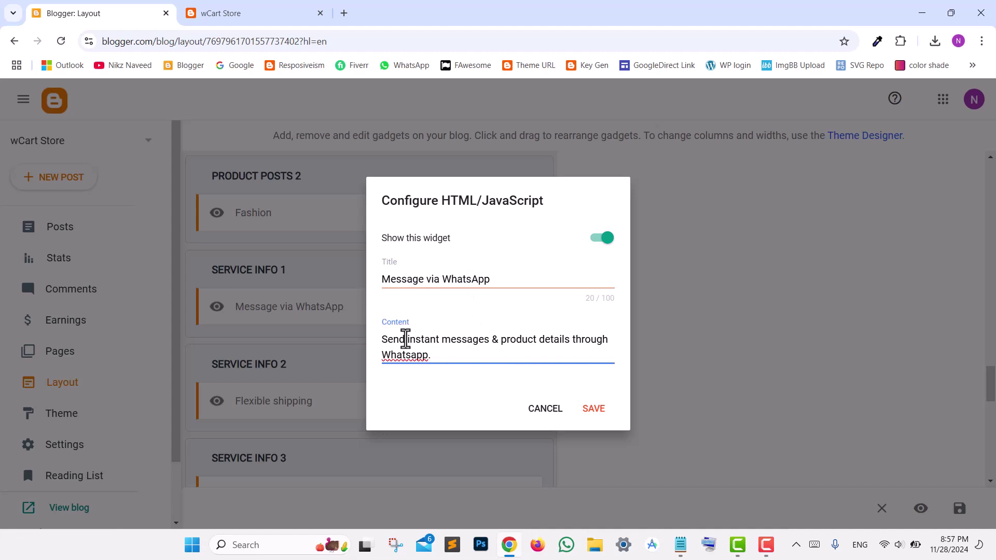
{"action": "left_click_drag", "start_coordinate": [393, 338], "coordinate": [426, 358]}
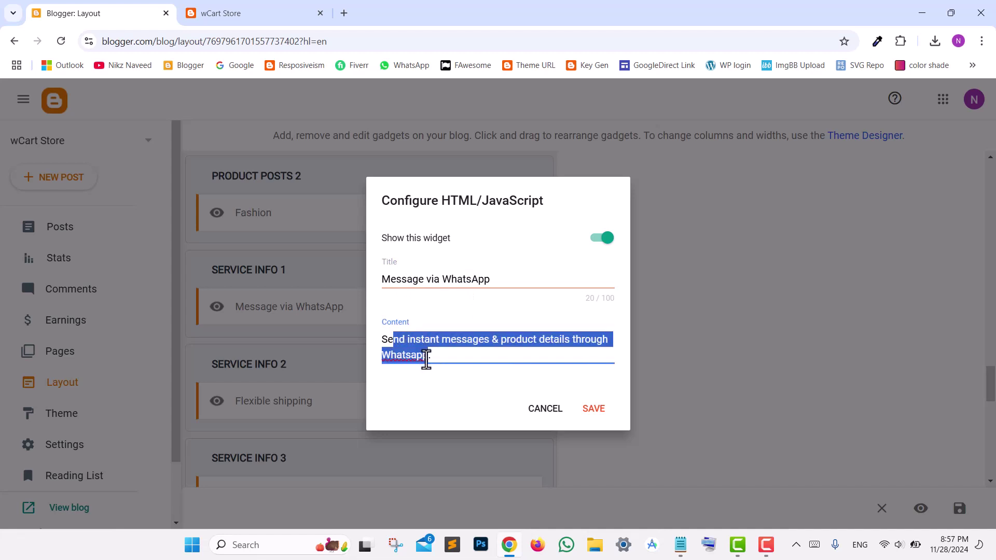
{"action": "left_click", "coordinate": [588, 409]}
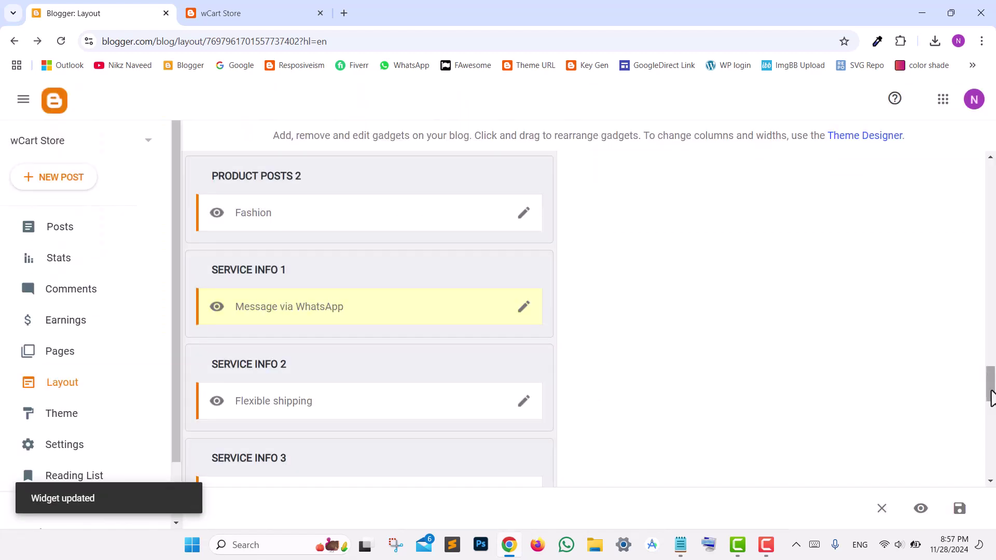
{"action": "left_click_drag", "start_coordinate": [990, 391], "coordinate": [991, 433]}
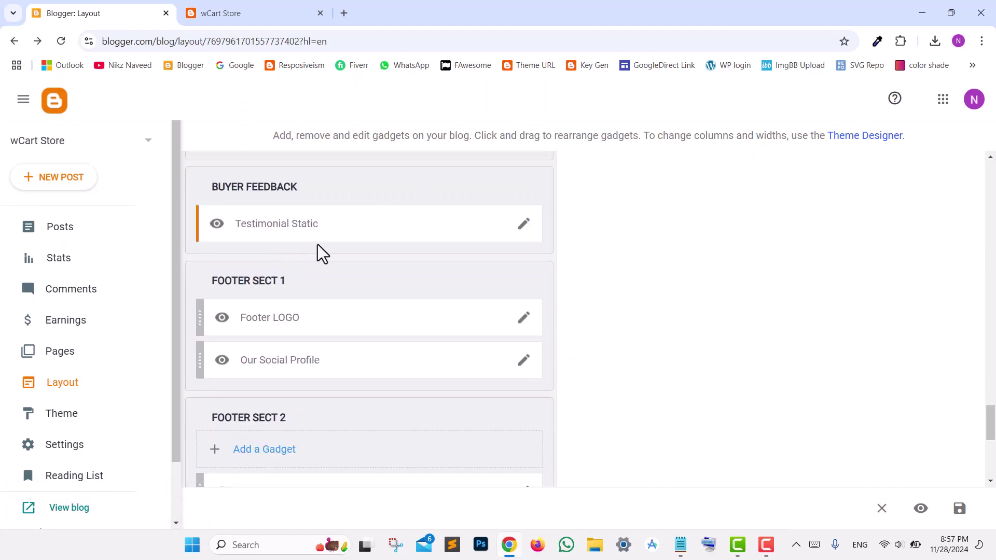
- Check the Testimonial Static thumbnail link, item title and item URL, then resave it
{"action": "left_click", "coordinate": [525, 226]}
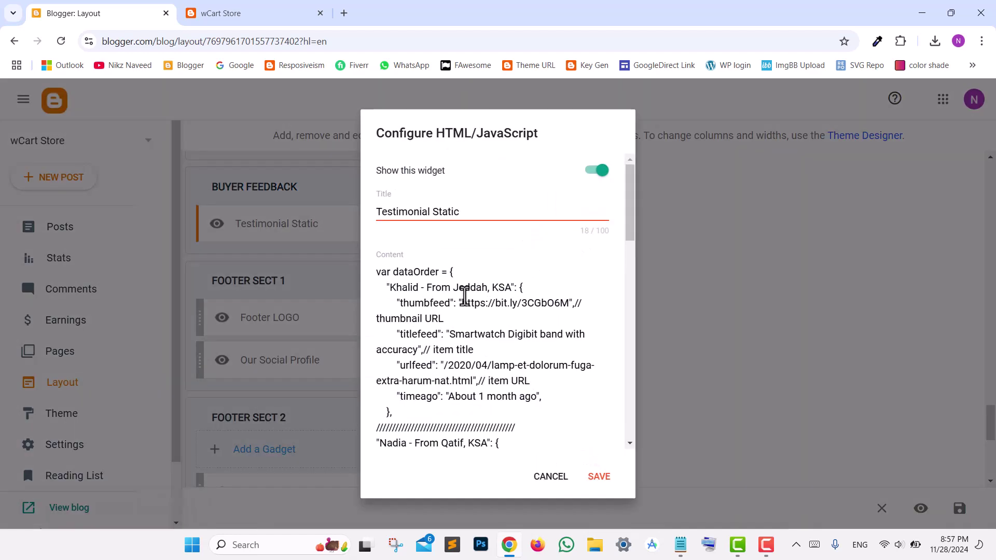
{"action": "left_click_drag", "start_coordinate": [462, 305], "coordinate": [564, 303]}
{"action": "left_click", "coordinate": [473, 350]}
{"action": "left_click_drag", "start_coordinate": [420, 346], "coordinate": [440, 335]}
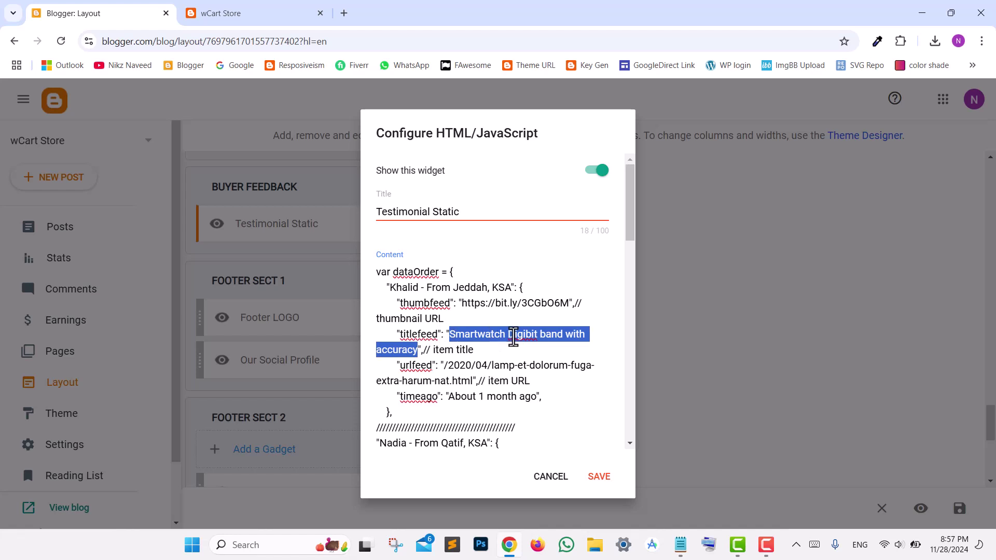
{"action": "left_click_drag", "start_coordinate": [472, 381], "coordinate": [446, 366]}
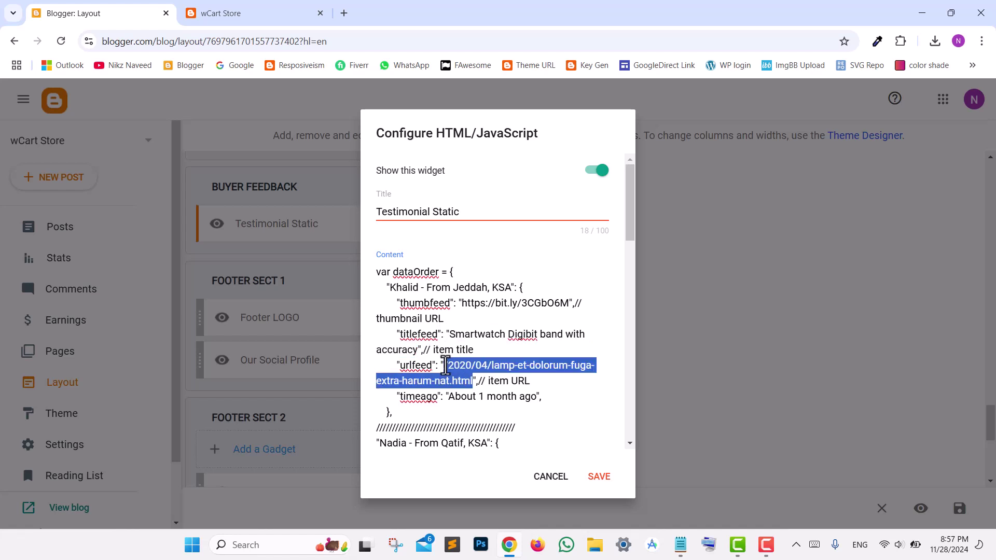
{"action": "left_click", "coordinate": [600, 479]}
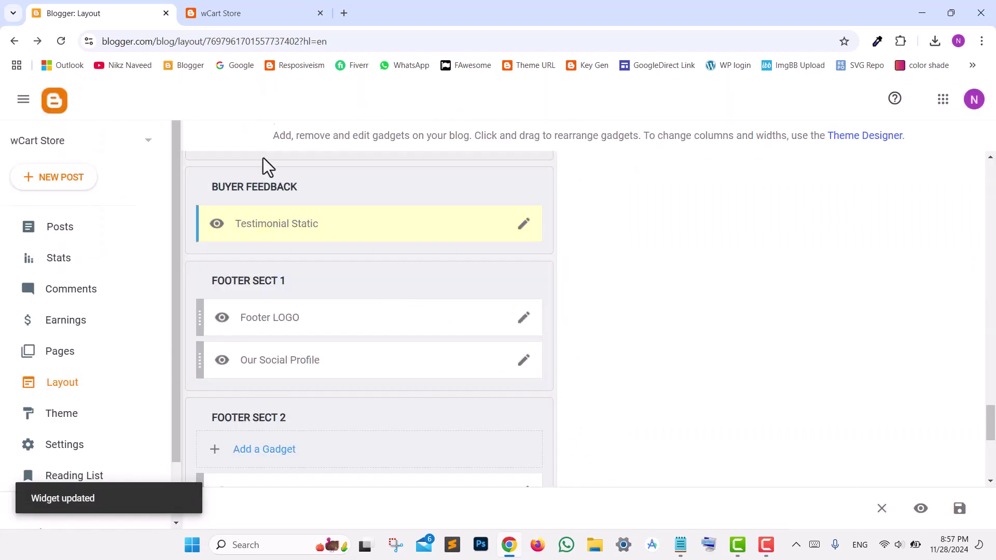
{"action": "left_click", "coordinate": [239, 14]}
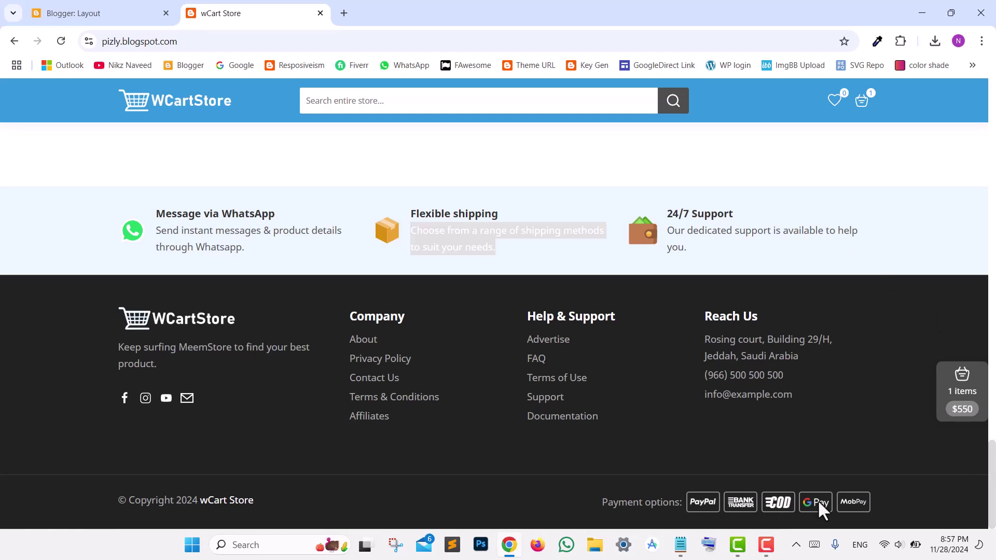
- In the store's cart checkout form, choose Pay with PayPal, then Cash on Delivery (COD)
{"action": "left_click", "coordinate": [864, 106]}
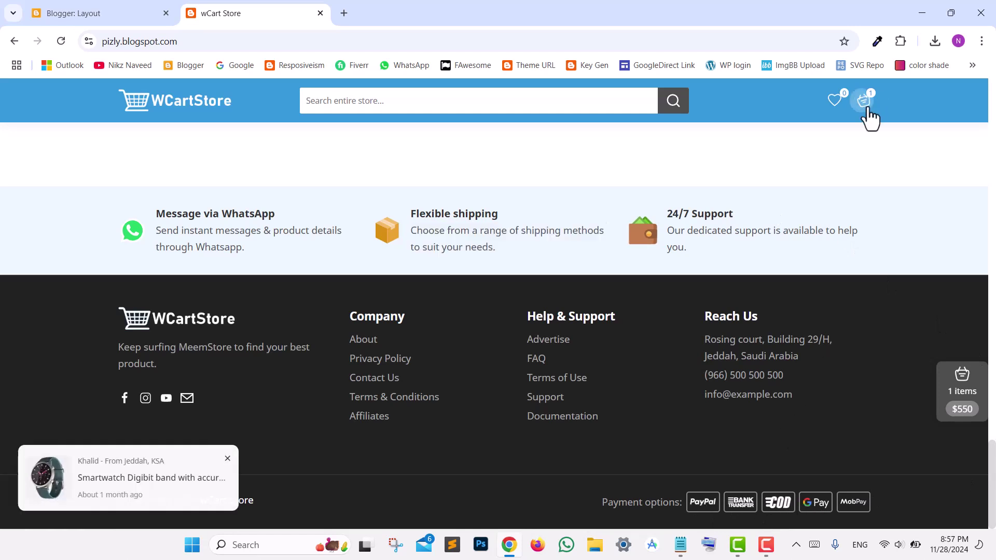
{"action": "left_click", "coordinate": [889, 410]}
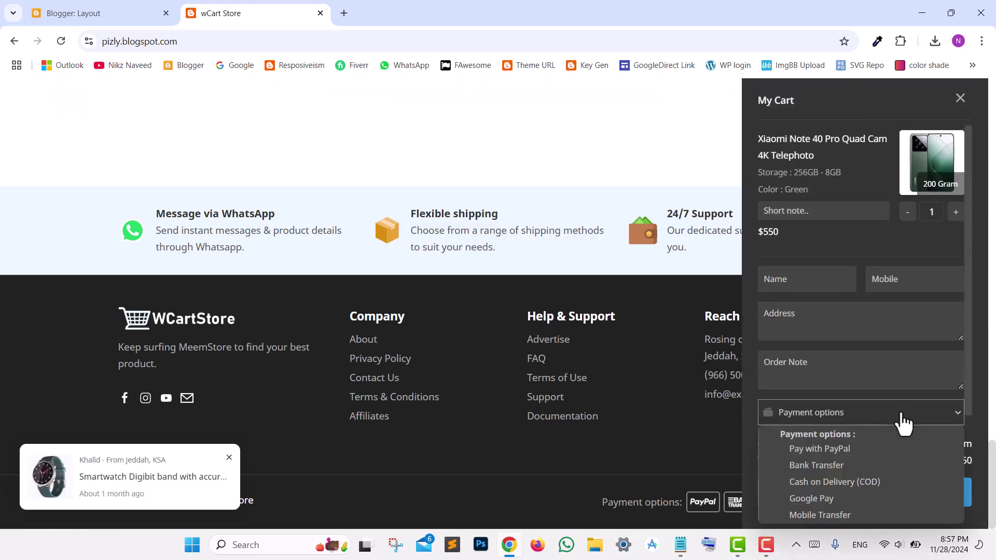
{"action": "left_click", "coordinate": [842, 448]}
{"action": "left_click", "coordinate": [878, 405]}
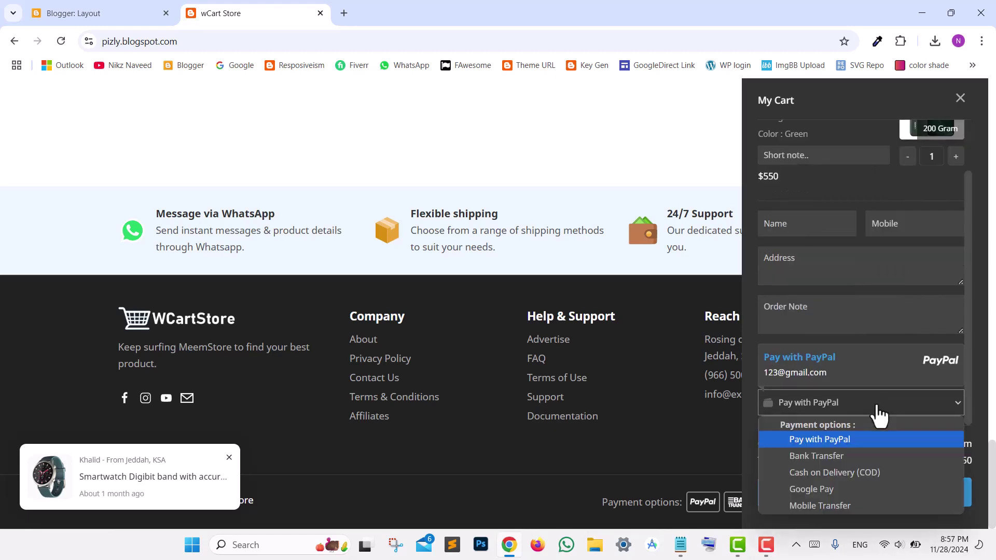
{"action": "left_click", "coordinate": [866, 469]}
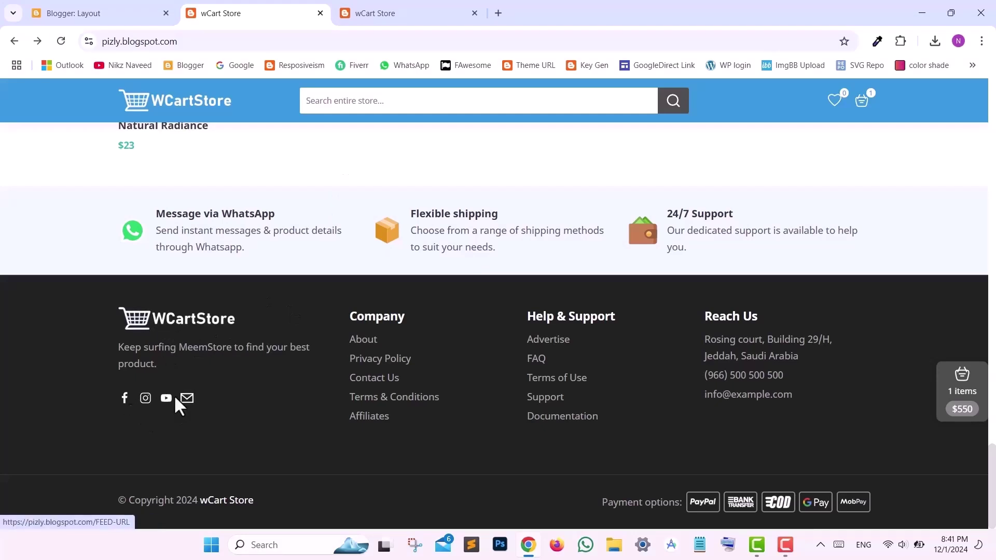
- Resave the Footer LOGO gadget with its logo image URL and tagline, then open Our Social Profile settings
{"action": "left_click", "coordinate": [124, 9]}
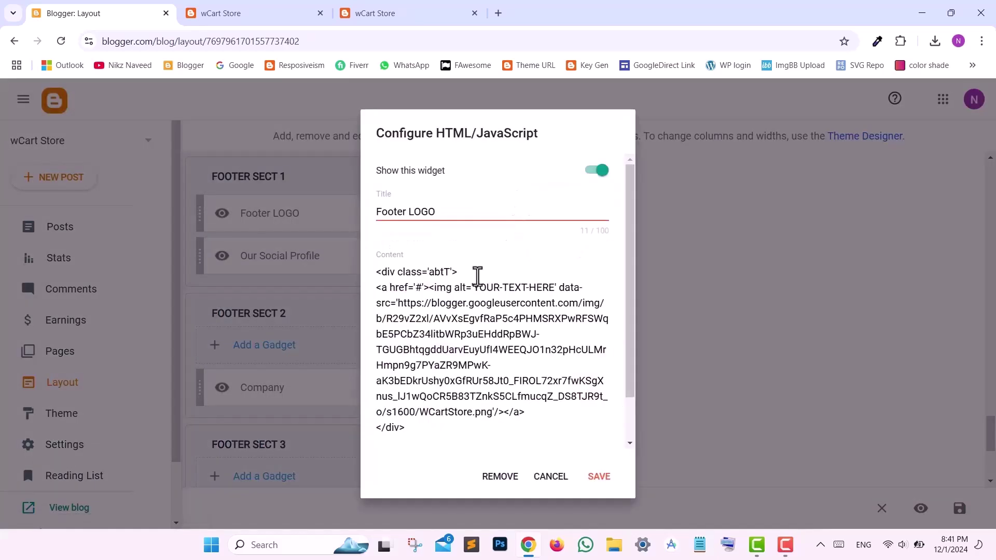
{"action": "left_click_drag", "start_coordinate": [398, 306], "coordinate": [524, 413]}
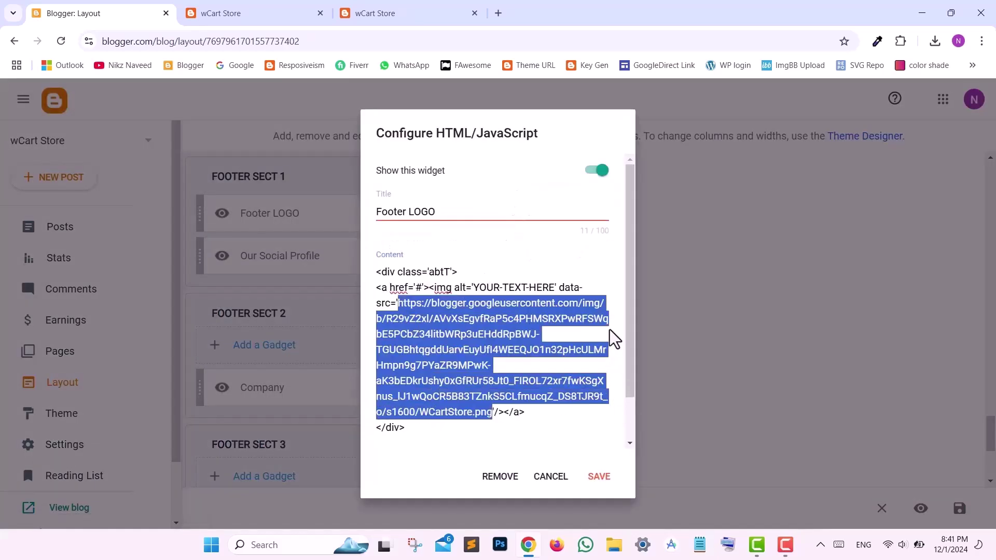
{"action": "scroll", "coordinate": [630, 330], "scroll_direction": "down", "scroll_amount": 1}
{"action": "scroll", "coordinate": [630, 335], "scroll_direction": "down", "scroll_amount": 1}
{"action": "left_click_drag", "start_coordinate": [451, 408], "coordinate": [464, 421]}
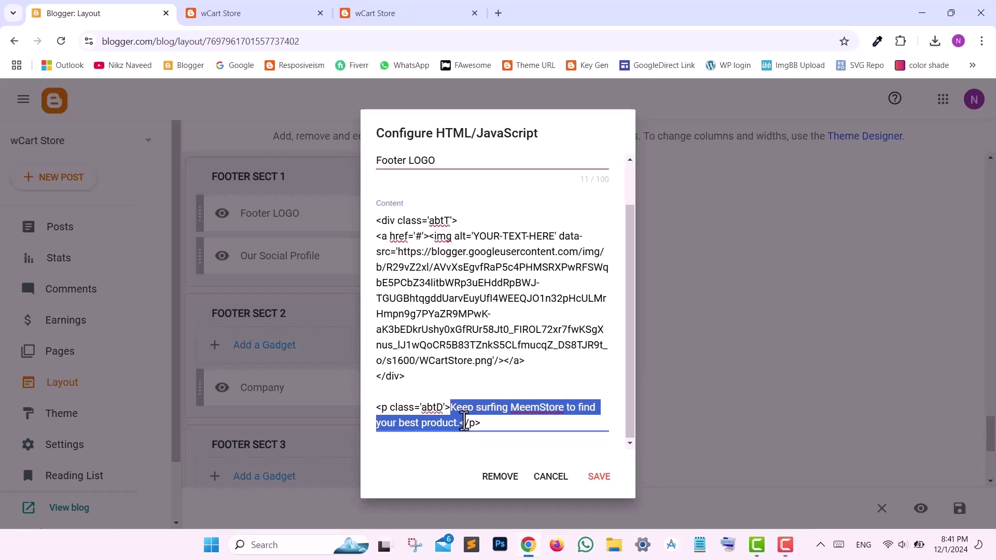
{"action": "left_click", "coordinate": [597, 478]}
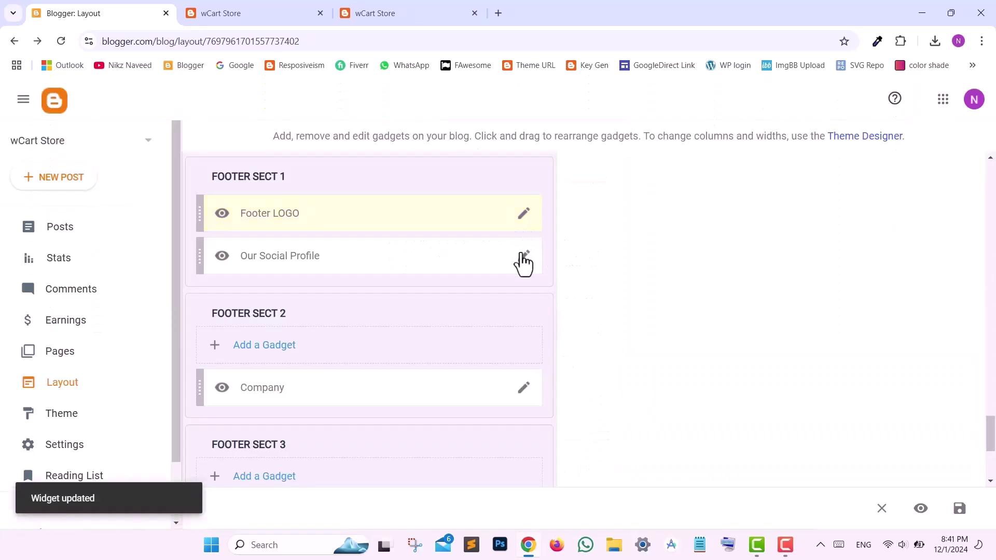
{"action": "left_click", "coordinate": [521, 254]}
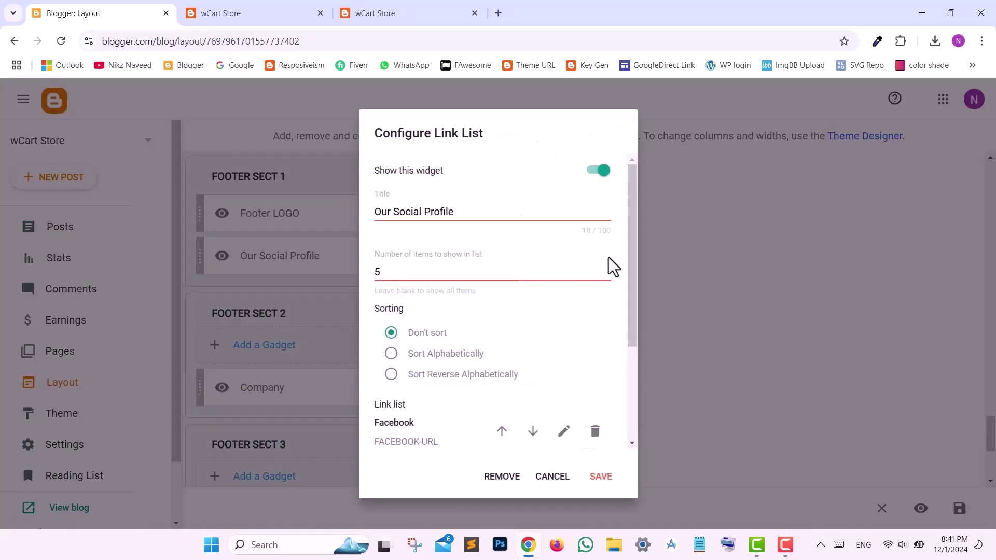
- Confirm the Facebook link entry and resave the Our Social Profile link list
{"action": "left_click_drag", "start_coordinate": [634, 251], "coordinate": [632, 357]}
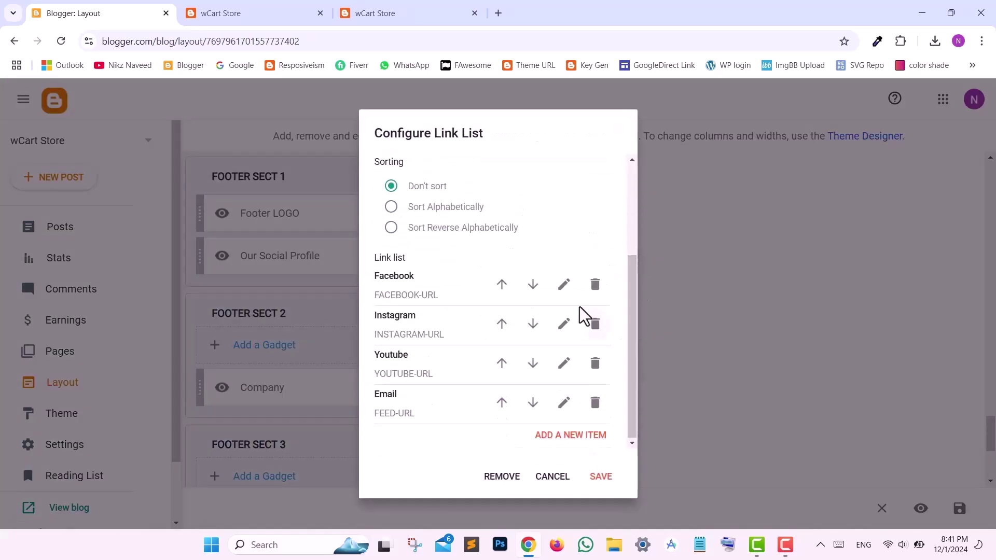
{"action": "left_click", "coordinate": [563, 285]}
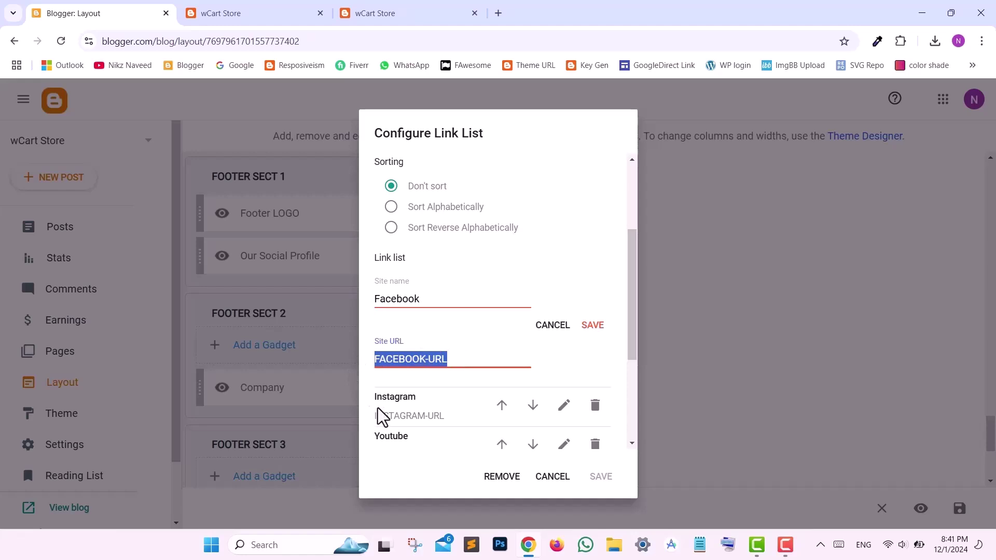
{"action": "left_click", "coordinate": [594, 327]}
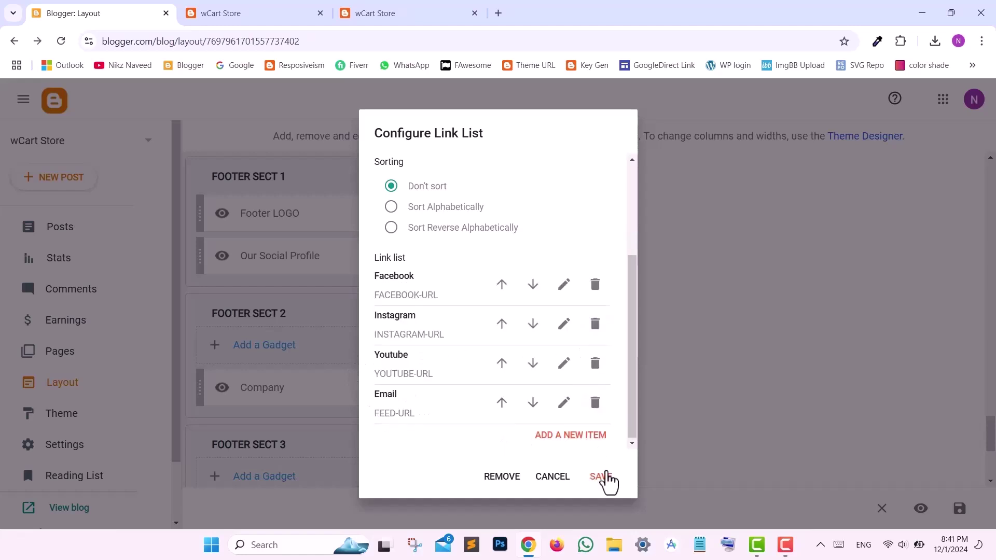
{"action": "left_click", "coordinate": [602, 476]}
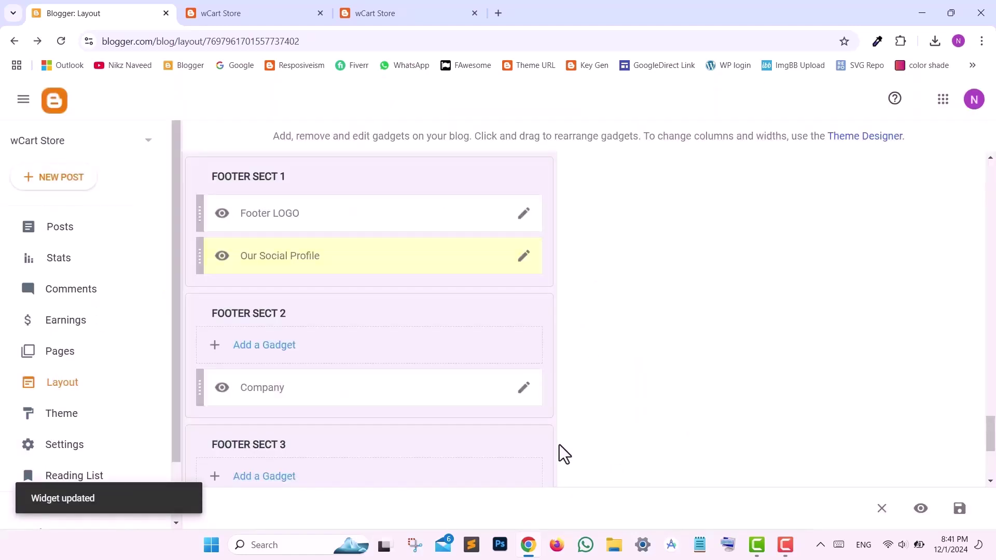
{"action": "left_click", "coordinate": [56, 231]}
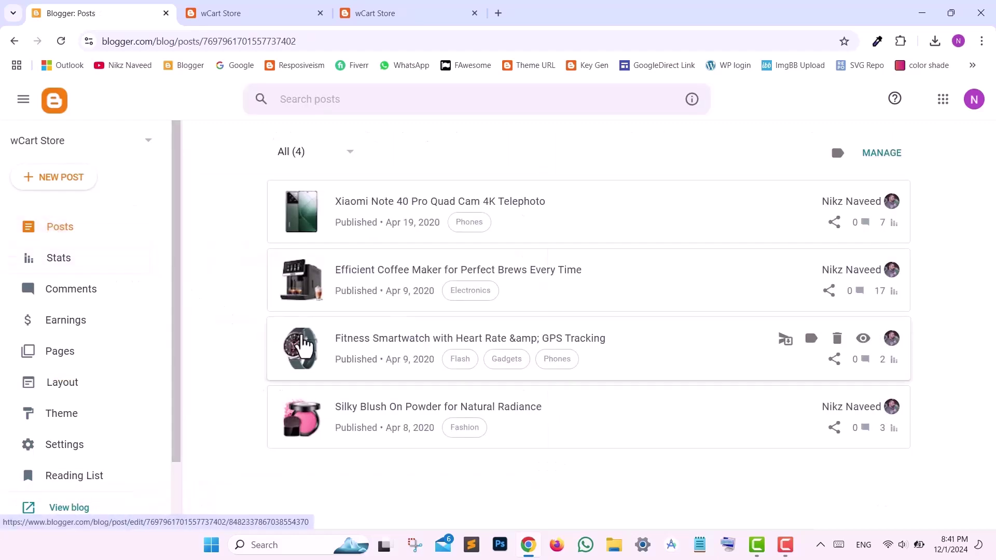
{"action": "left_click", "coordinate": [303, 344]}
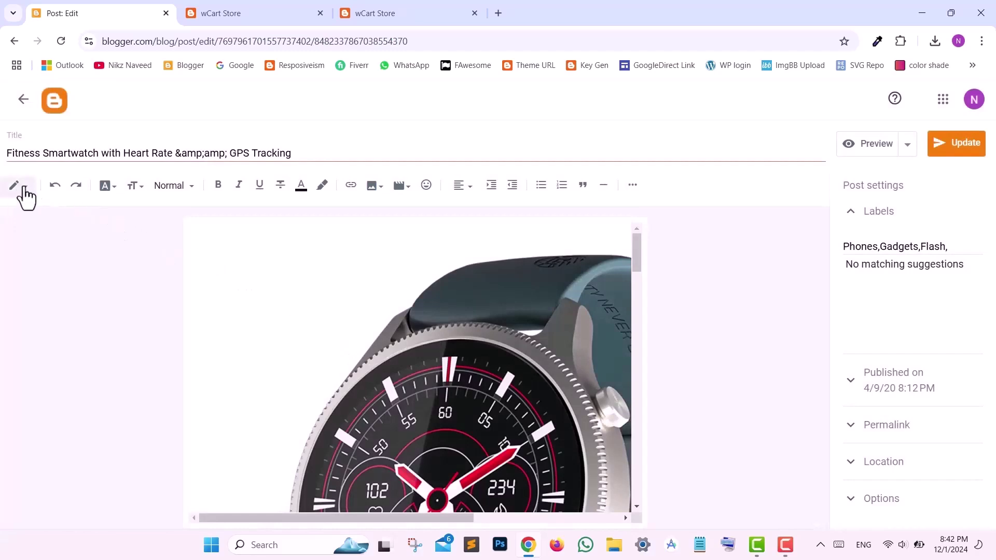
{"action": "left_click", "coordinate": [20, 193]}
{"action": "left_click", "coordinate": [42, 163]}
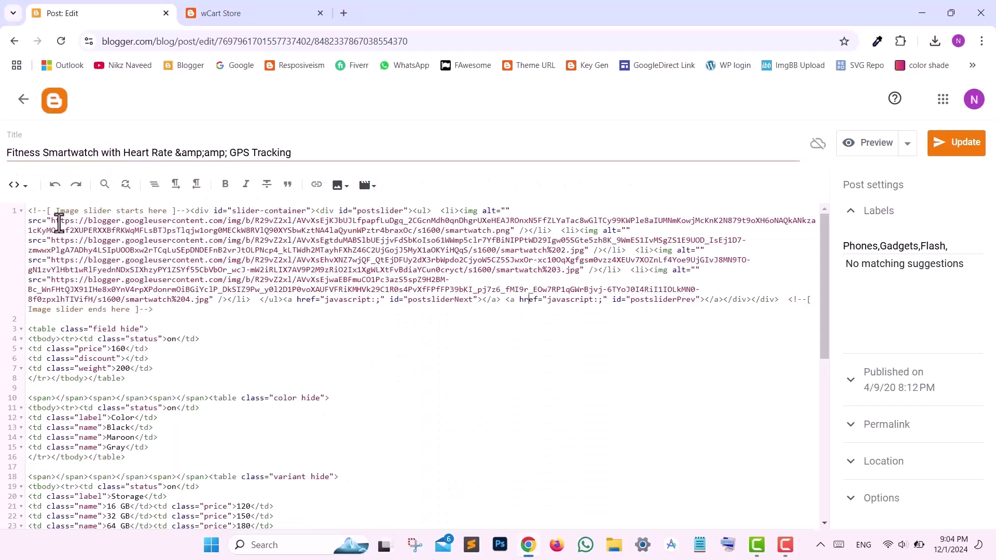
{"action": "left_click_drag", "start_coordinate": [51, 220], "coordinate": [510, 232]}
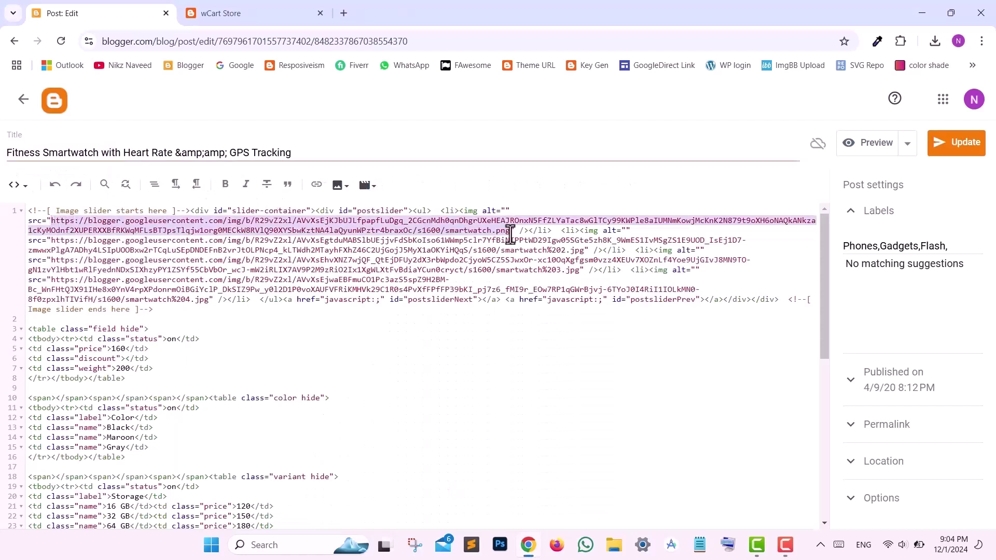
{"action": "left_click_drag", "start_coordinate": [52, 241], "coordinate": [587, 250]}
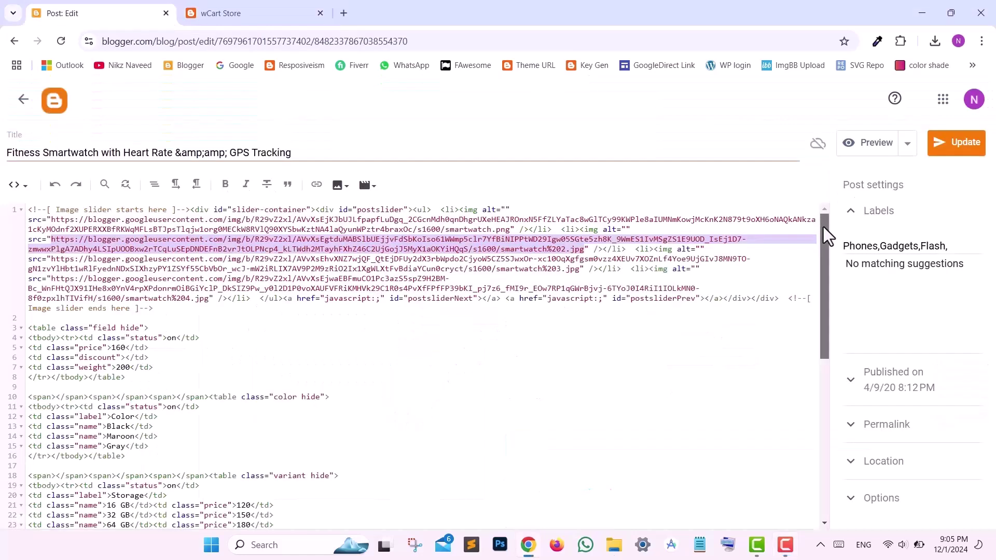
{"action": "left_click_drag", "start_coordinate": [823, 226], "coordinate": [837, 267]}
- Enter a discount of 20 and set the colour options status to off in the post HTML
{"action": "scroll", "coordinate": [296, 266], "scroll_direction": "down", "scroll_amount": 2}
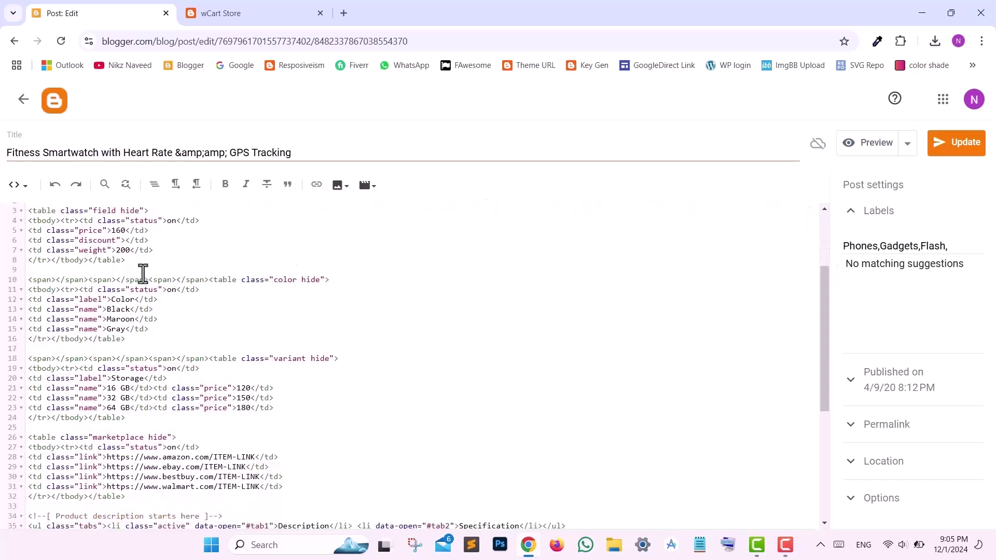
{"action": "left_click", "coordinate": [176, 221]}
{"action": "left_click", "coordinate": [124, 239]}
{"action": "left_click_drag", "start_coordinate": [107, 309], "coordinate": [119, 309]}
{"action": "left_click", "coordinate": [182, 320]}
{"action": "left_click", "coordinate": [176, 290]}
- Rename the Storage variant label to Size and change the 16 GB price from 120 to 140
{"action": "left_click_drag", "start_coordinate": [112, 378], "coordinate": [145, 378]}
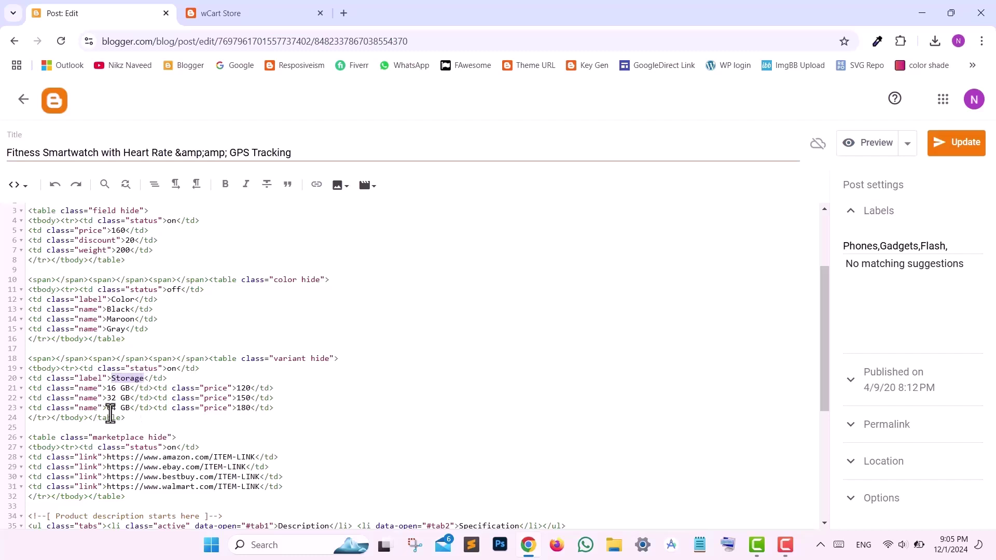
{"action": "type", "text": "M"}
{"action": "type", "text": "ize"}
{"action": "left_click_drag", "start_coordinate": [107, 388], "coordinate": [130, 388]}
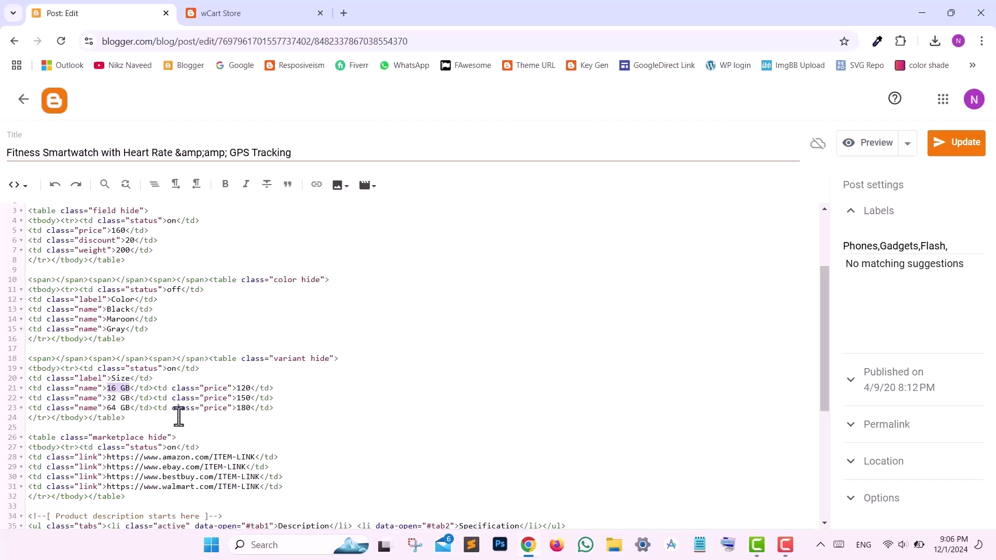
{"action": "left_click", "coordinate": [245, 388]}
{"action": "key", "text": "BackSpace"}
{"action": "type", "text": "4"}
{"action": "left_click_drag", "start_coordinate": [823, 302], "coordinate": [820, 364]}
{"action": "left_click_drag", "start_coordinate": [107, 320], "coordinate": [246, 321]}
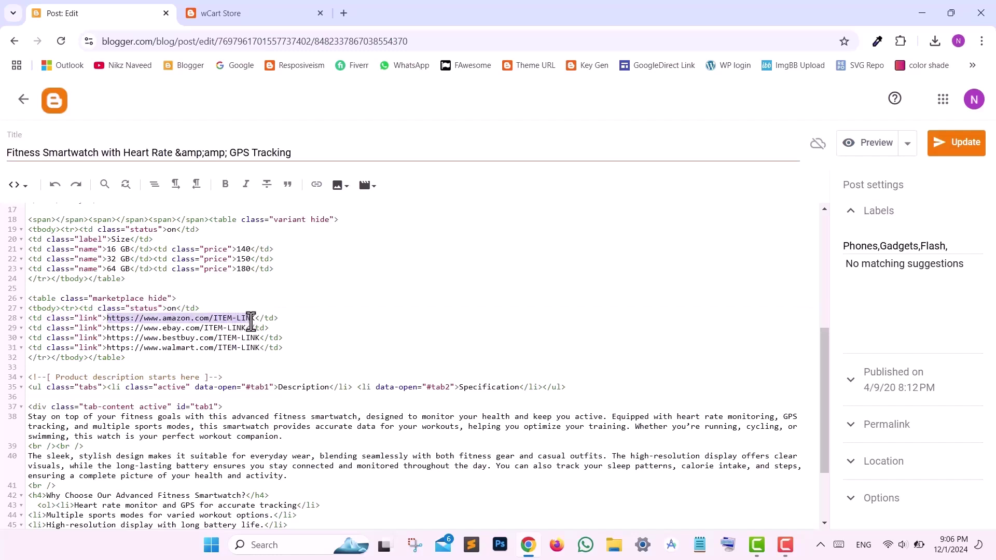
- Change the marketplace links table's status from on to off
{"action": "left_click", "coordinate": [170, 308]}
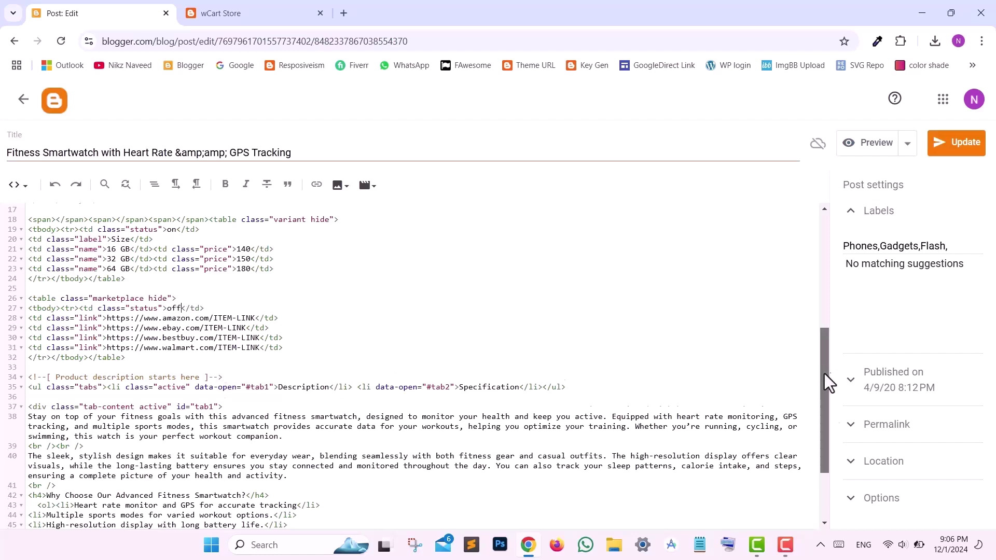
{"action": "scroll", "coordinate": [824, 373], "scroll_direction": "down", "scroll_amount": 2}
{"action": "left_click_drag", "start_coordinate": [29, 316], "coordinate": [428, 447]}
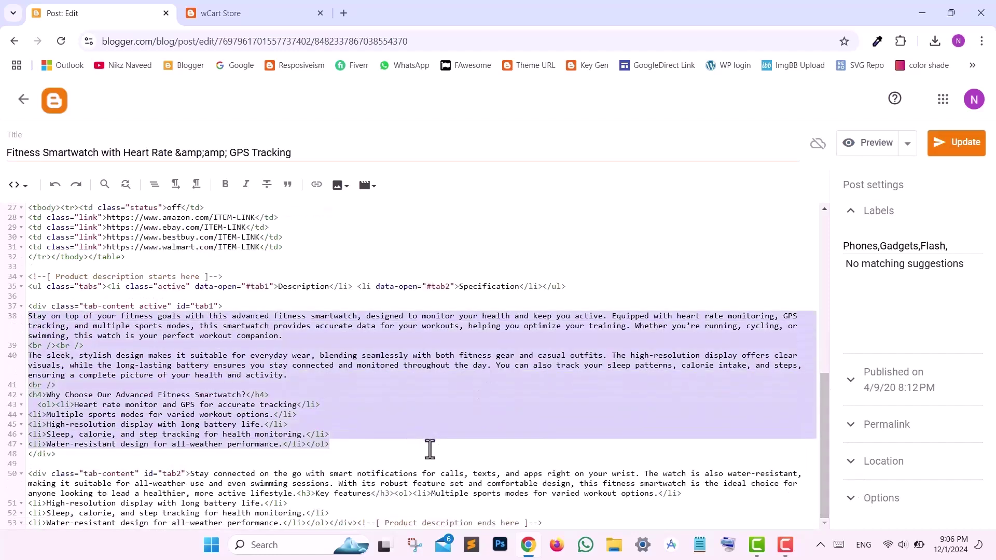
{"action": "left_click", "coordinate": [209, 484]}
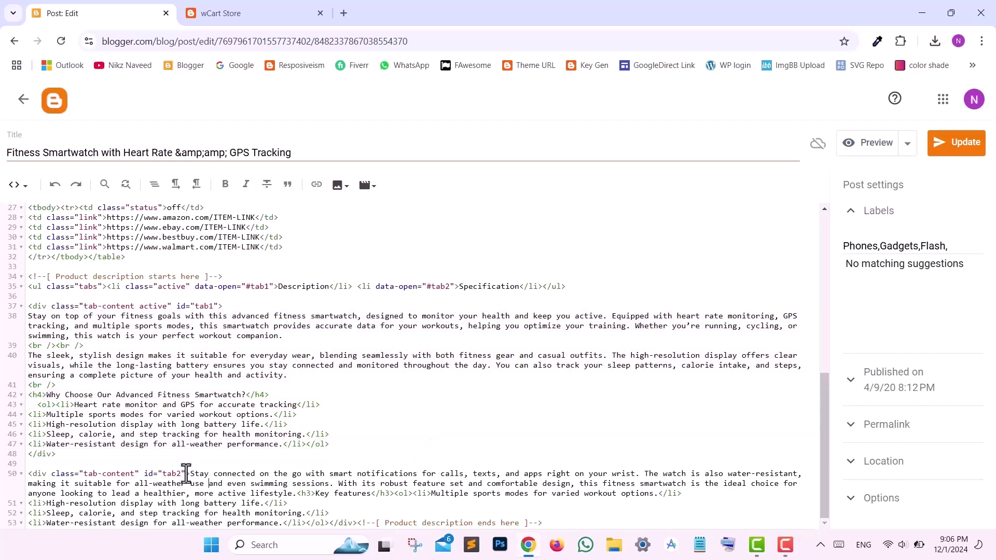
- Highlight the Specification content and the Description and Specification tab labels
{"action": "left_click_drag", "start_coordinate": [189, 473], "coordinate": [322, 523]}
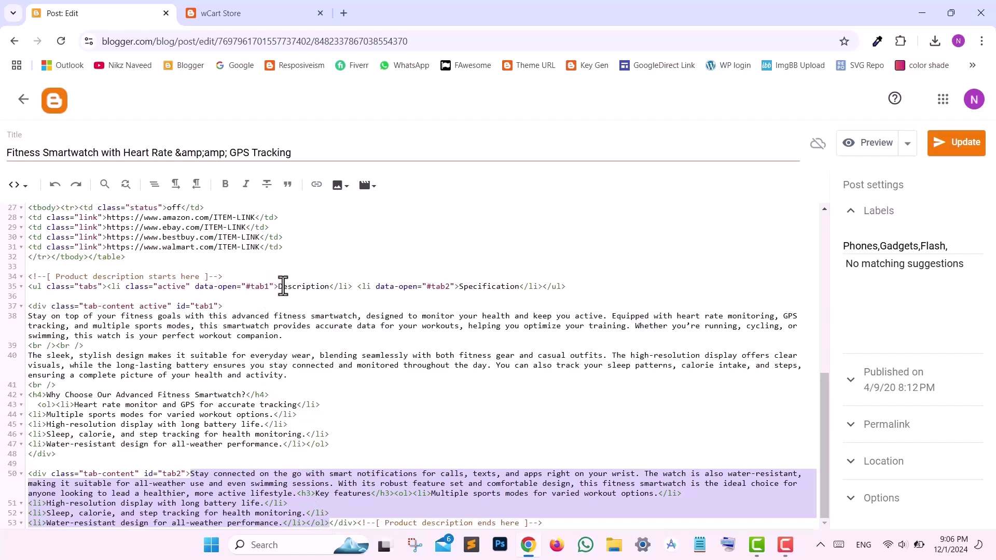
{"action": "left_click_drag", "start_coordinate": [279, 286], "coordinate": [329, 288]}
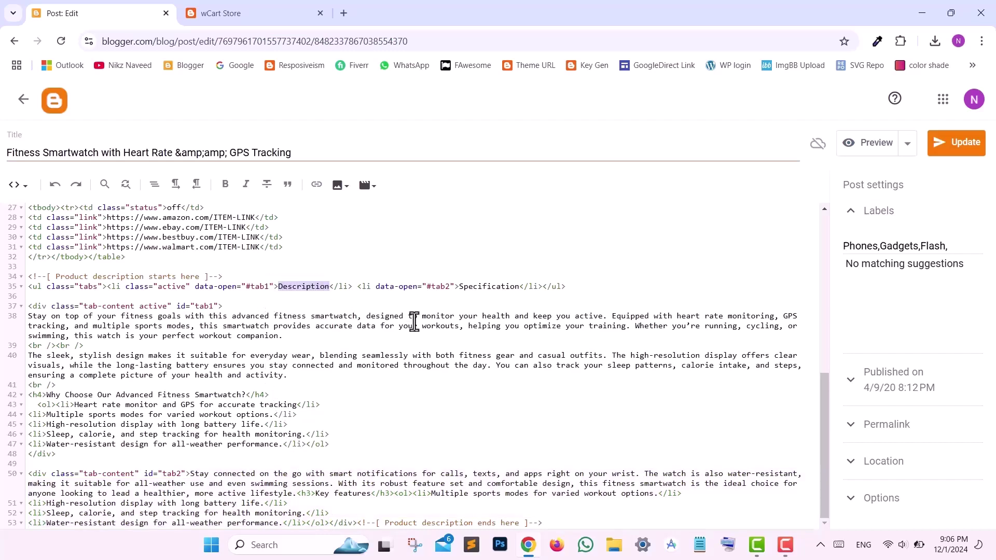
{"action": "left_click_drag", "start_coordinate": [459, 287], "coordinate": [518, 286]}
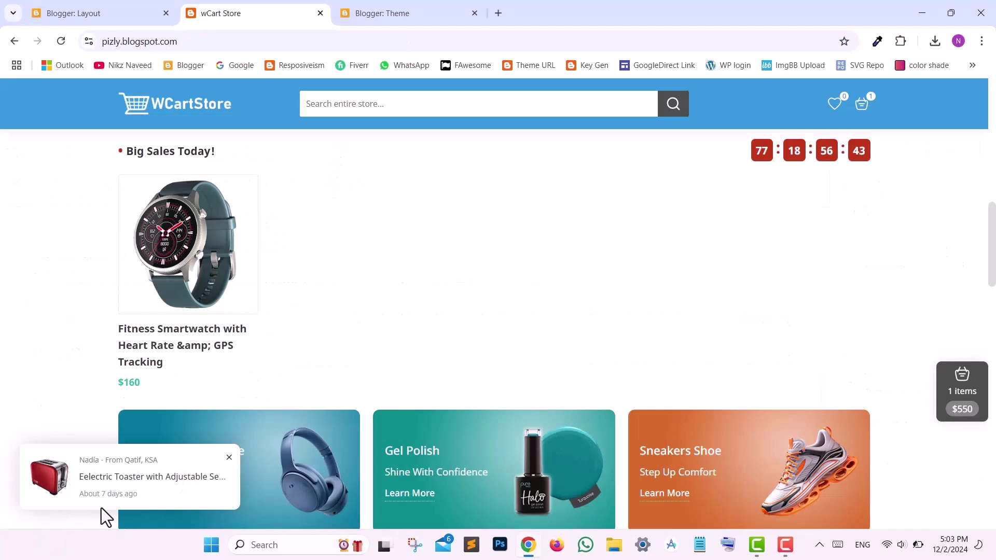
- Switch off Show this widget for the Testimonial Static gadget, save it, then check the live countdown timer
{"action": "left_click", "coordinate": [93, 13]}
{"action": "left_click", "coordinate": [523, 218]}
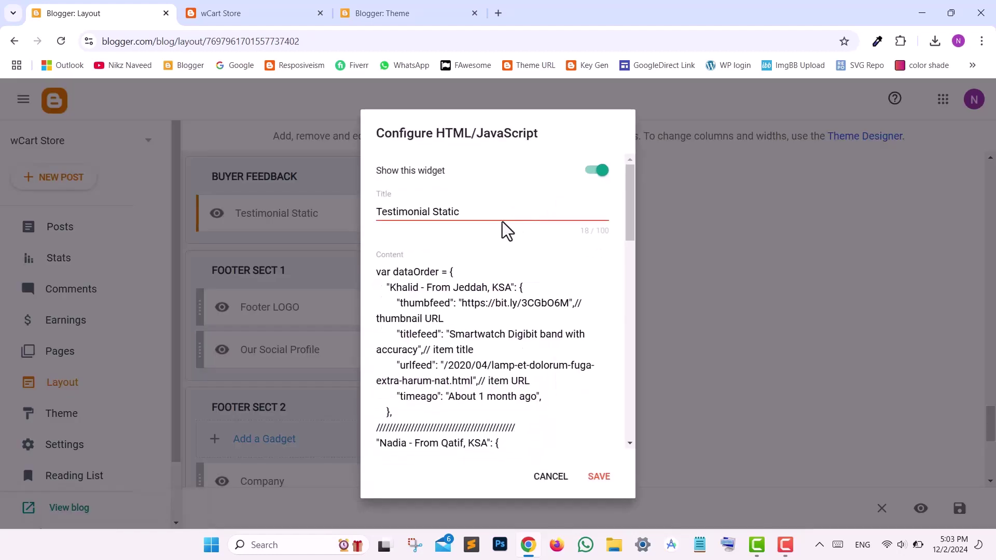
{"action": "left_click", "coordinate": [598, 172]}
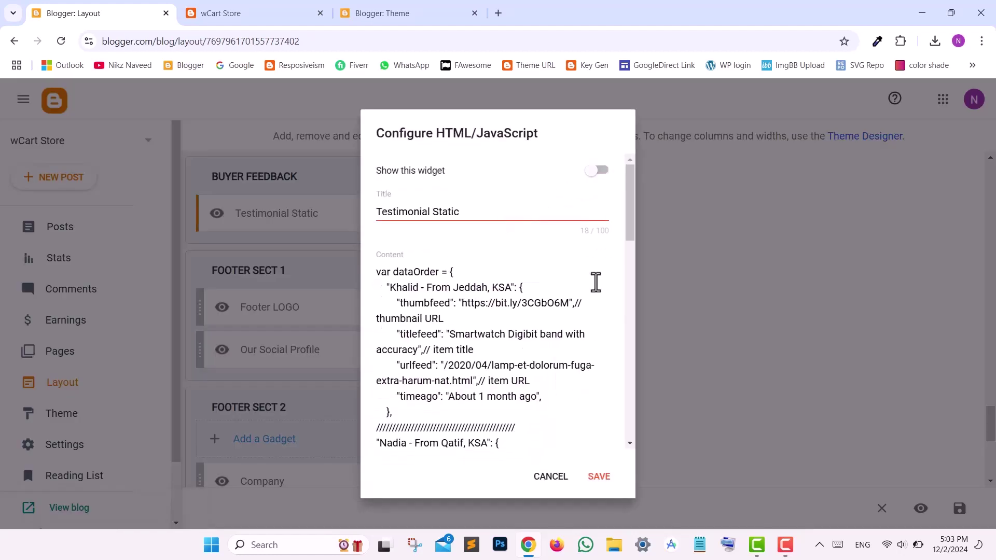
{"action": "left_click", "coordinate": [604, 480]}
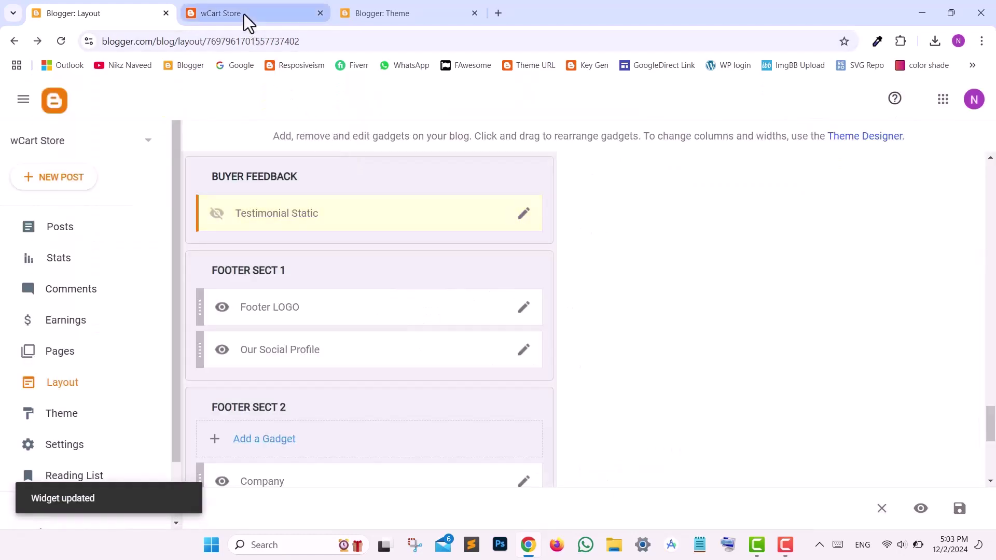
{"action": "left_click", "coordinate": [243, 14]}
{"action": "left_click_drag", "start_coordinate": [760, 158], "coordinate": [855, 171]}
- Open the theme's Edit HTML and search the code for 'reset countdown'
{"action": "left_click", "coordinate": [402, 20]}
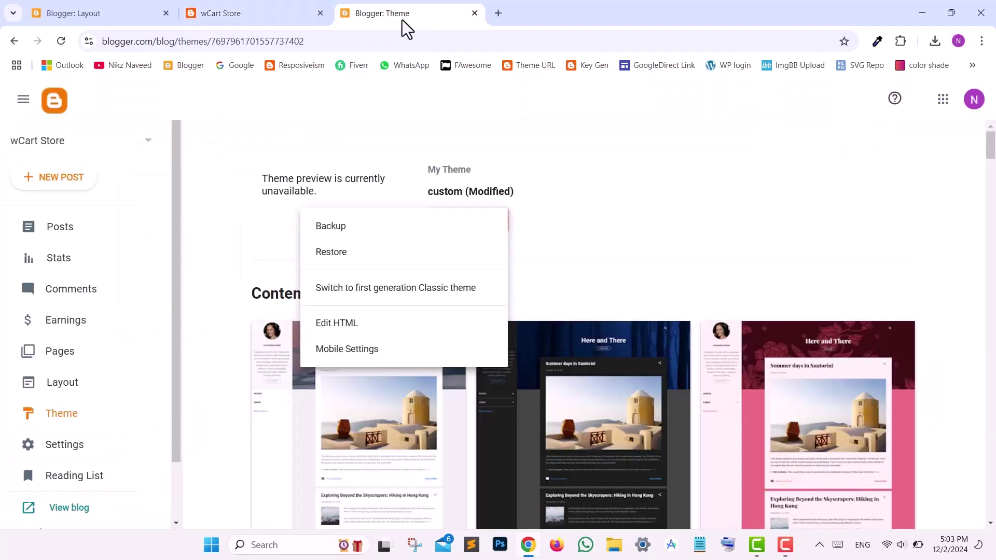
{"action": "left_click", "coordinate": [366, 330]}
{"action": "key", "text": "ctrl+f"}
{"action": "type", "text": "reset countdown"}
{"action": "key", "text": "Return"}
{"action": "key", "text": "Escape"}
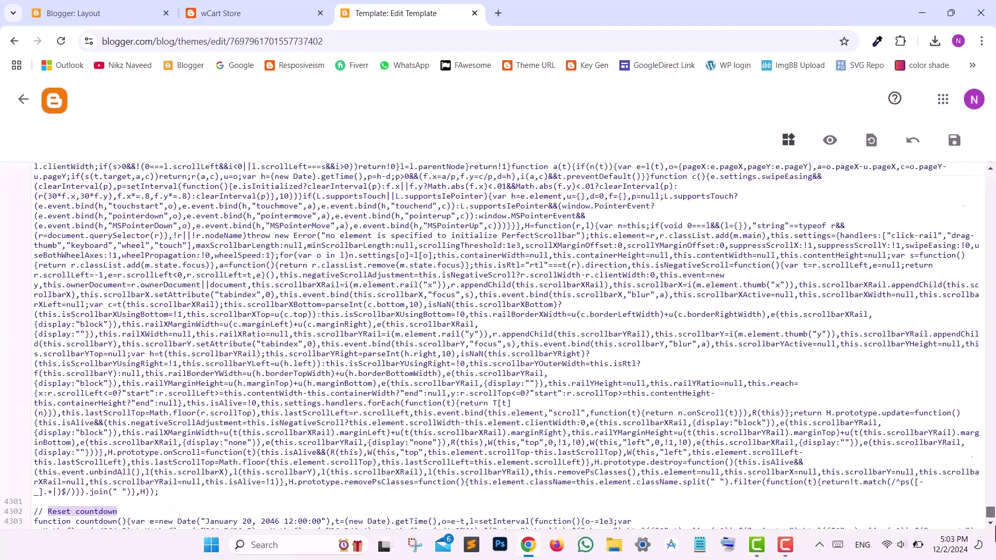
- Select the January 20, 2046 end date in the countdown function
{"action": "scroll", "coordinate": [705, 481], "scroll_direction": "down", "scroll_amount": 2}
{"action": "left_click_drag", "start_coordinate": [206, 444], "coordinate": [251, 447]}
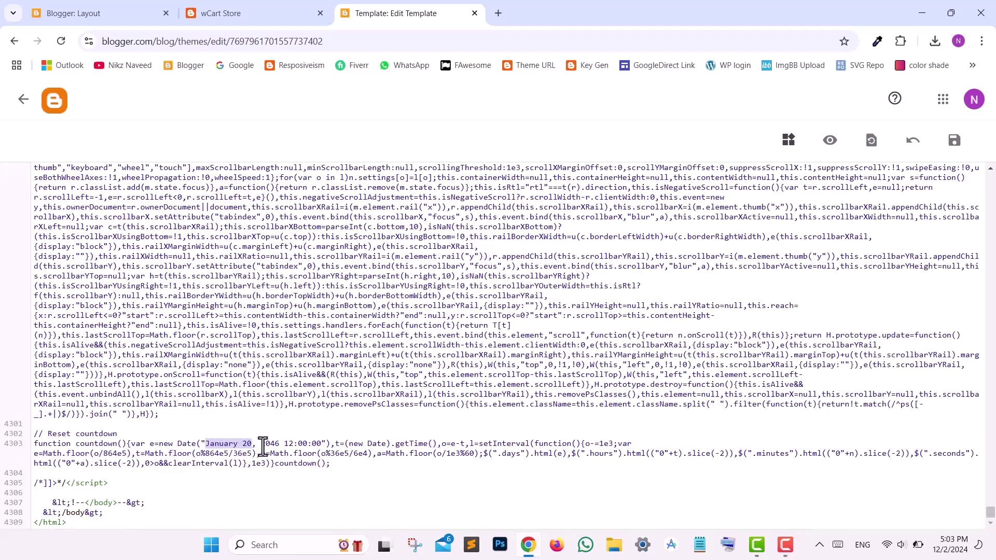
{"action": "left_click", "coordinate": [258, 447]}
{"action": "double_click", "coordinate": [270, 445]}
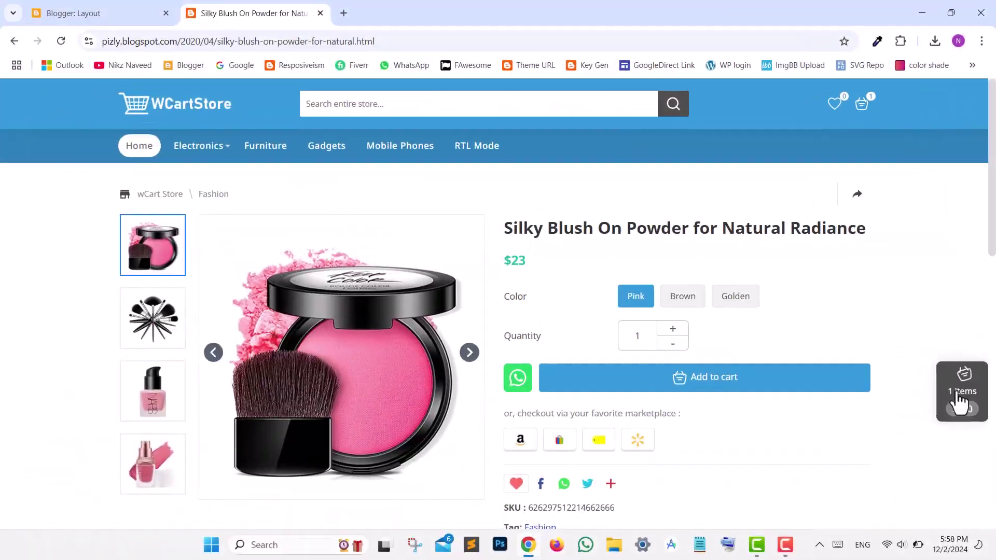
{"action": "left_click", "coordinate": [960, 397]}
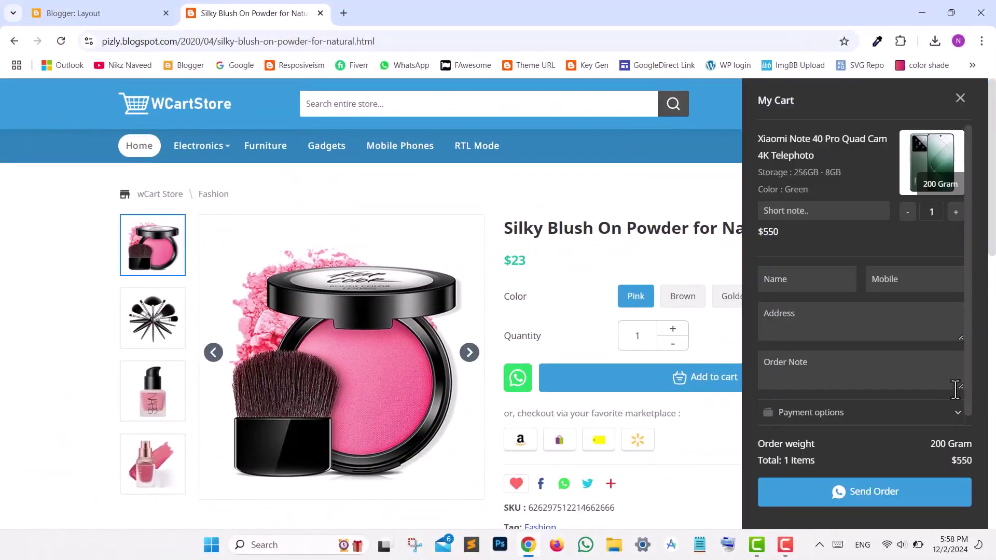
{"action": "left_click", "coordinate": [809, 211]}
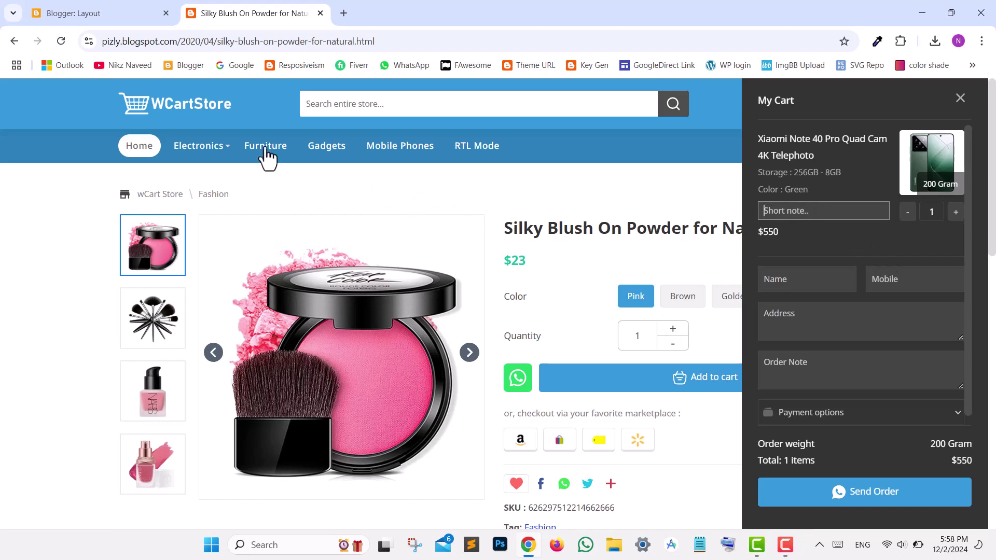
{"action": "left_click", "coordinate": [90, 14]}
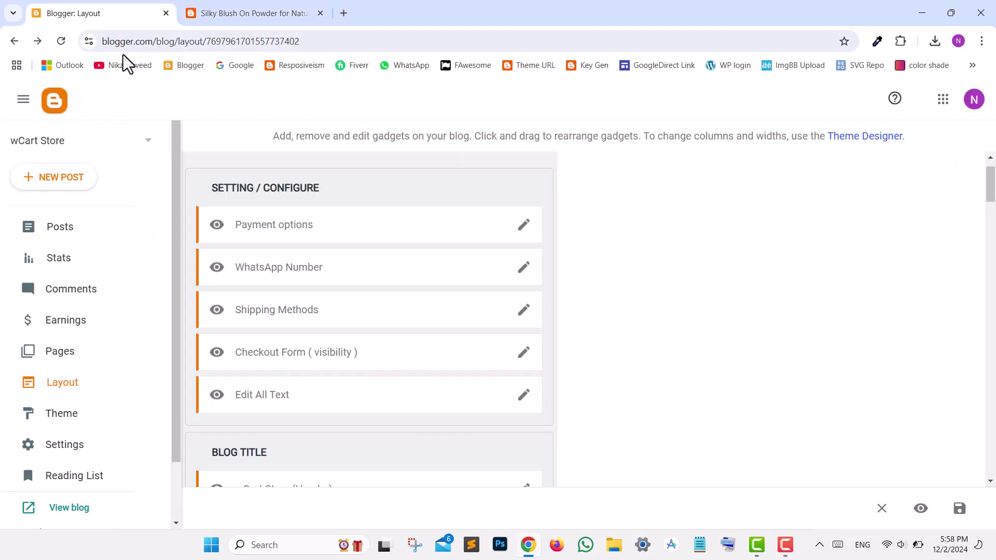
{"action": "left_click", "coordinate": [524, 355]}
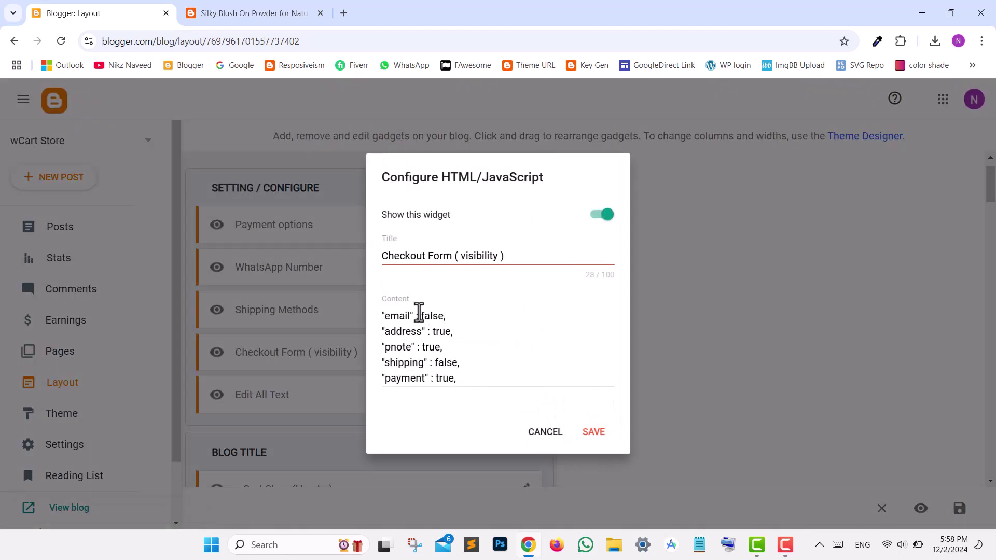
{"action": "left_click_drag", "start_coordinate": [418, 316], "coordinate": [446, 316]}
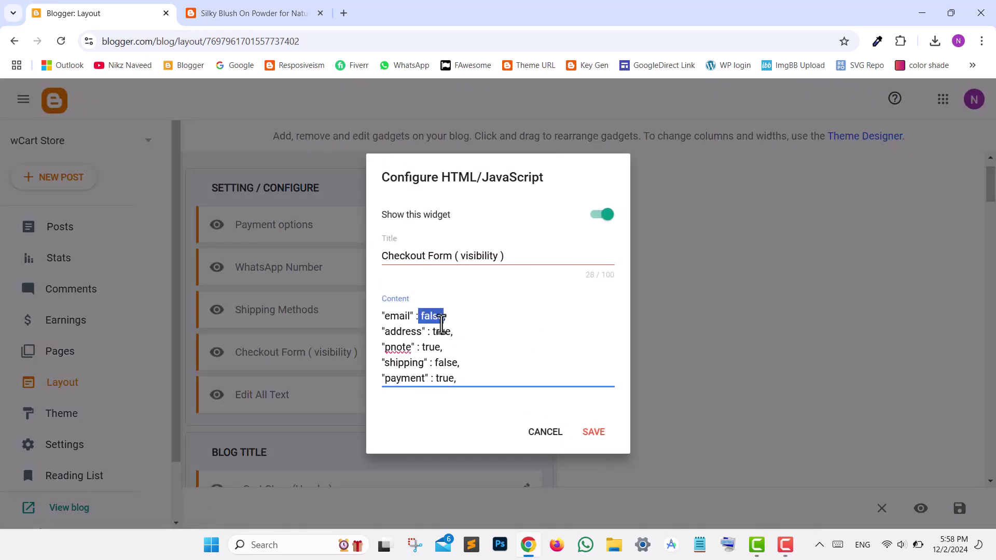
{"action": "left_click_drag", "start_coordinate": [385, 347], "coordinate": [440, 348]}
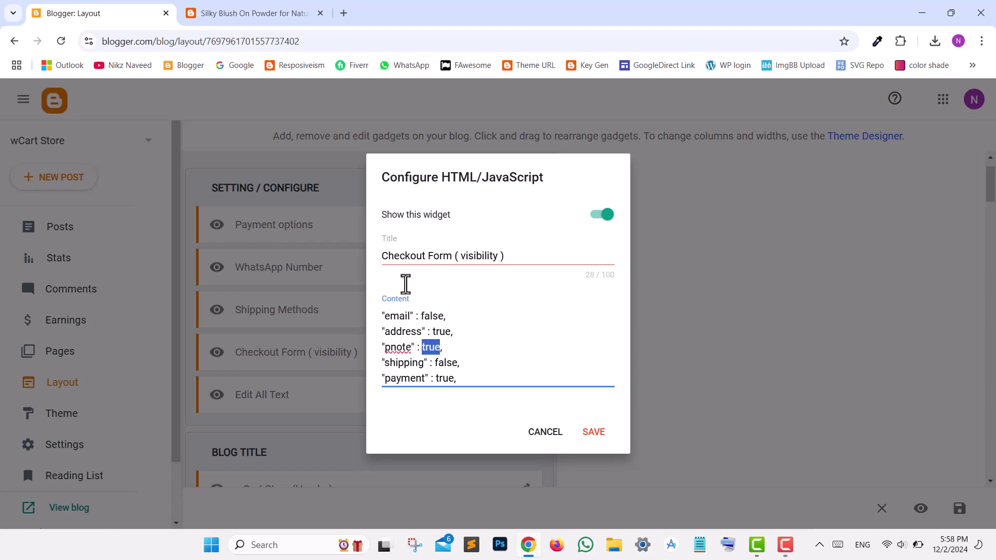
{"action": "key", "text": "ctrl+s"}
{"action": "left_click", "coordinate": [262, 14]}
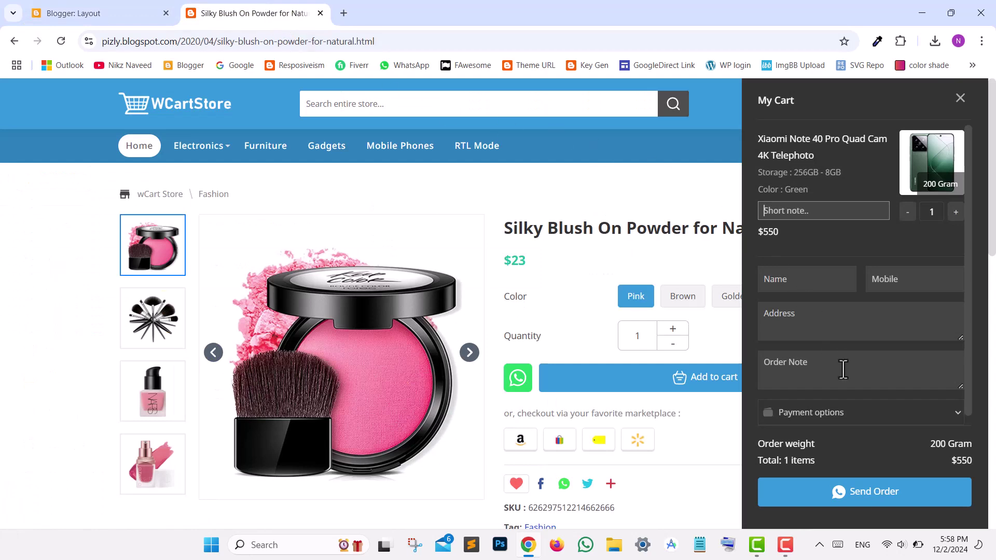
- View the cart's payment options list, then open the Payment options gadget settings in Layout
{"action": "left_click", "coordinate": [848, 434]}
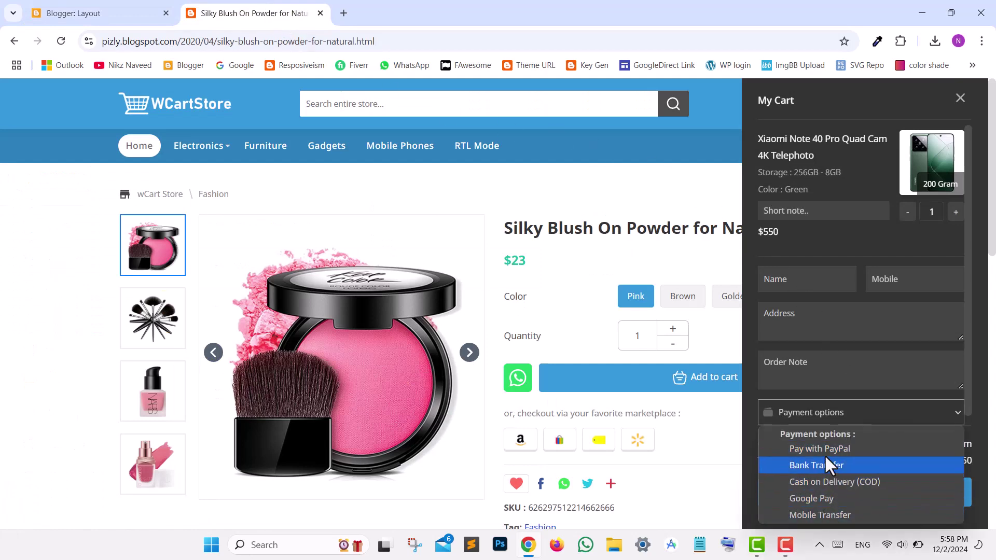
{"action": "left_click", "coordinate": [112, 20]}
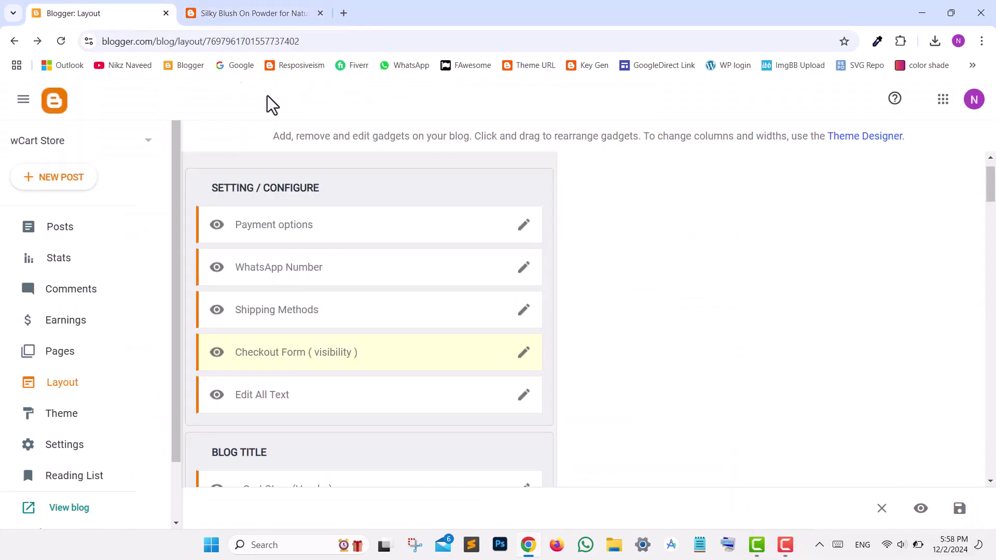
{"action": "left_click", "coordinate": [521, 235]}
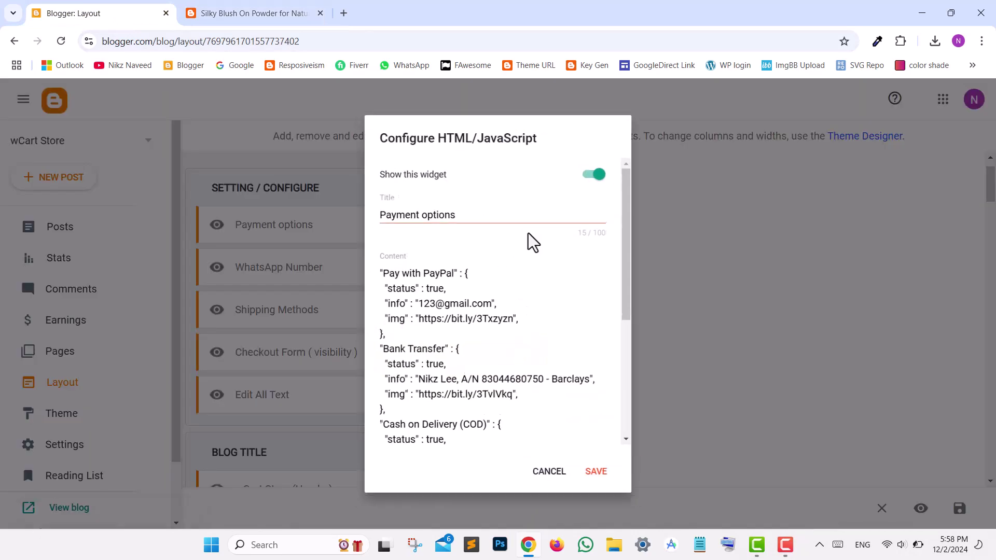